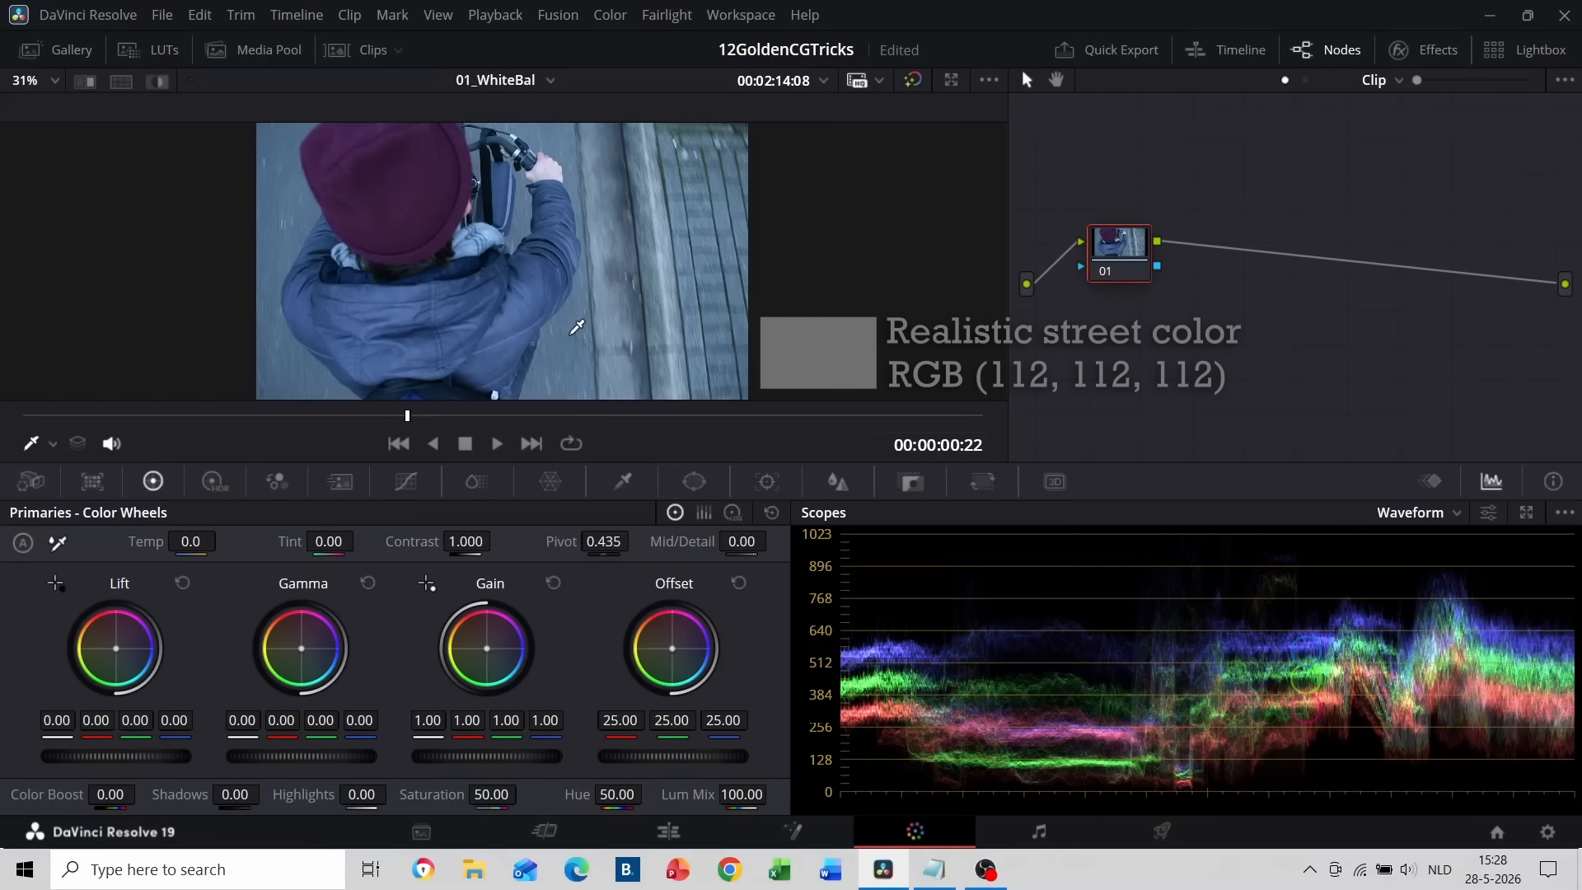
White-balance the cyclist clip by shifting the Offset color wheel slightly toward orange to neutralize the blue street.
{"action": "left_click_drag", "start_coordinate": [672, 652], "coordinate": [665, 645]}
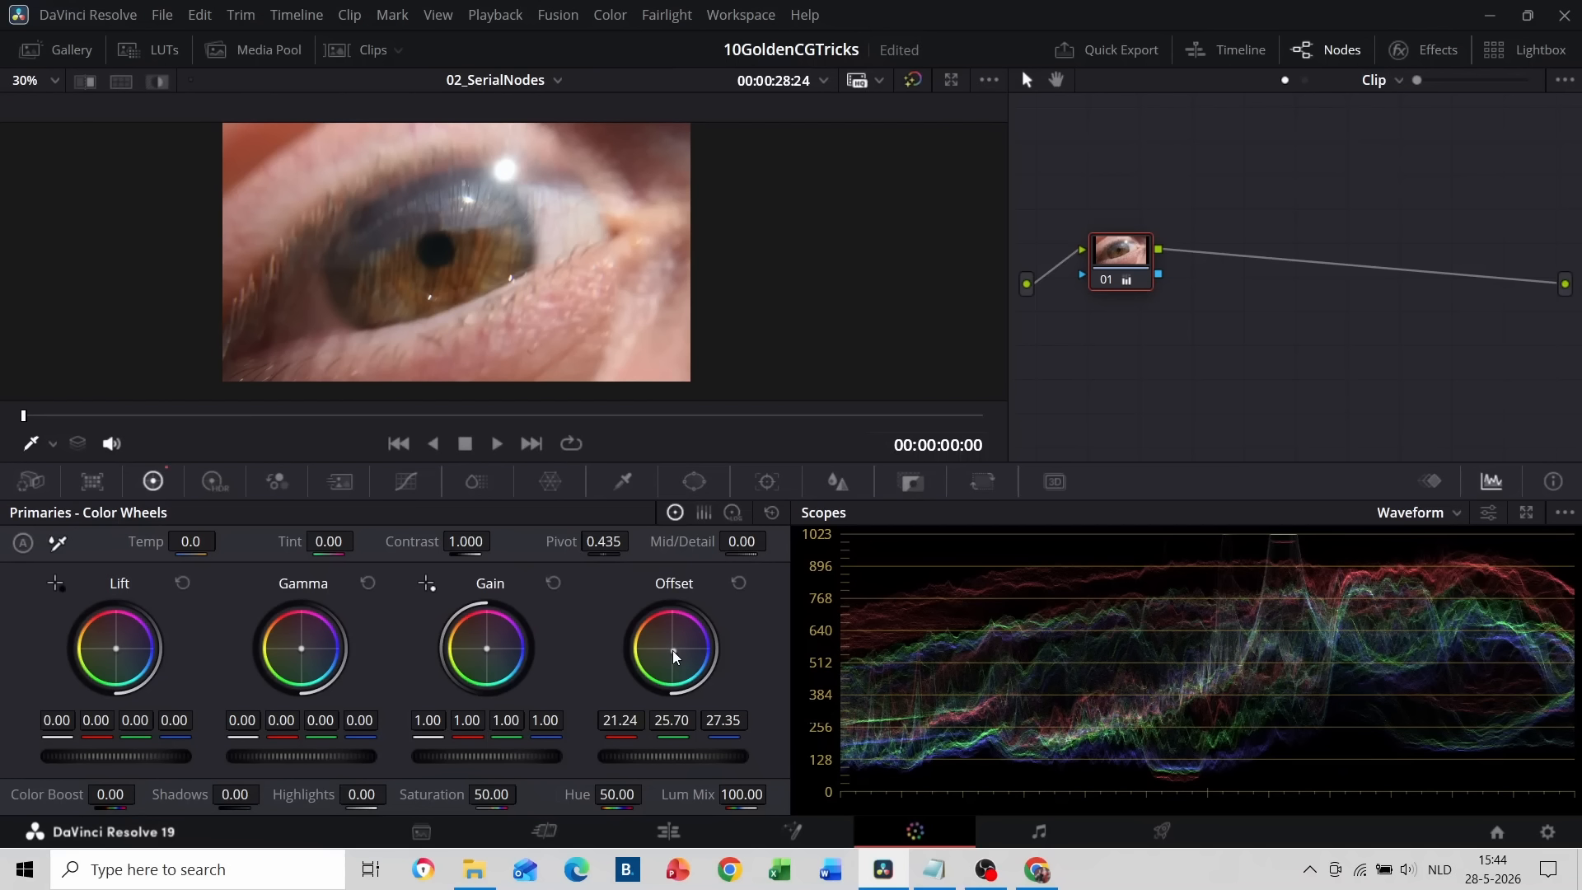
Add two serial nodes after node 01 on the eye clip and lower the master Lift of node 02 to -0.02.
{"action": "key", "text": "alt+s"}
{"action": "key", "text": "alt+s"}
{"action": "left_click", "coordinate": [1222, 261]}
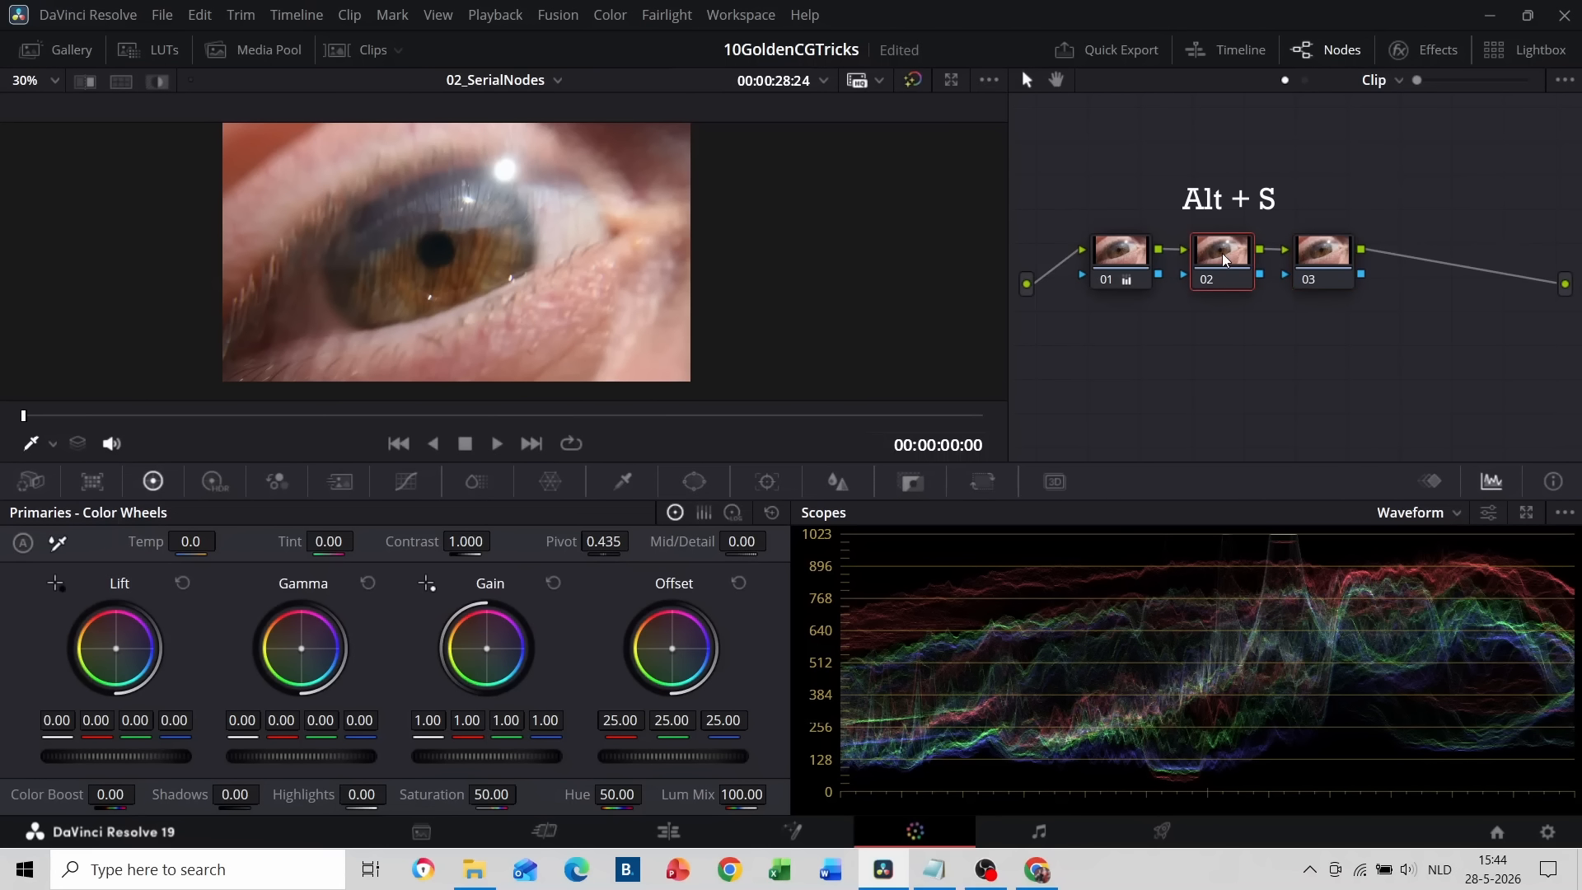
{"action": "left_click_drag", "start_coordinate": [145, 756], "coordinate": [134, 757]}
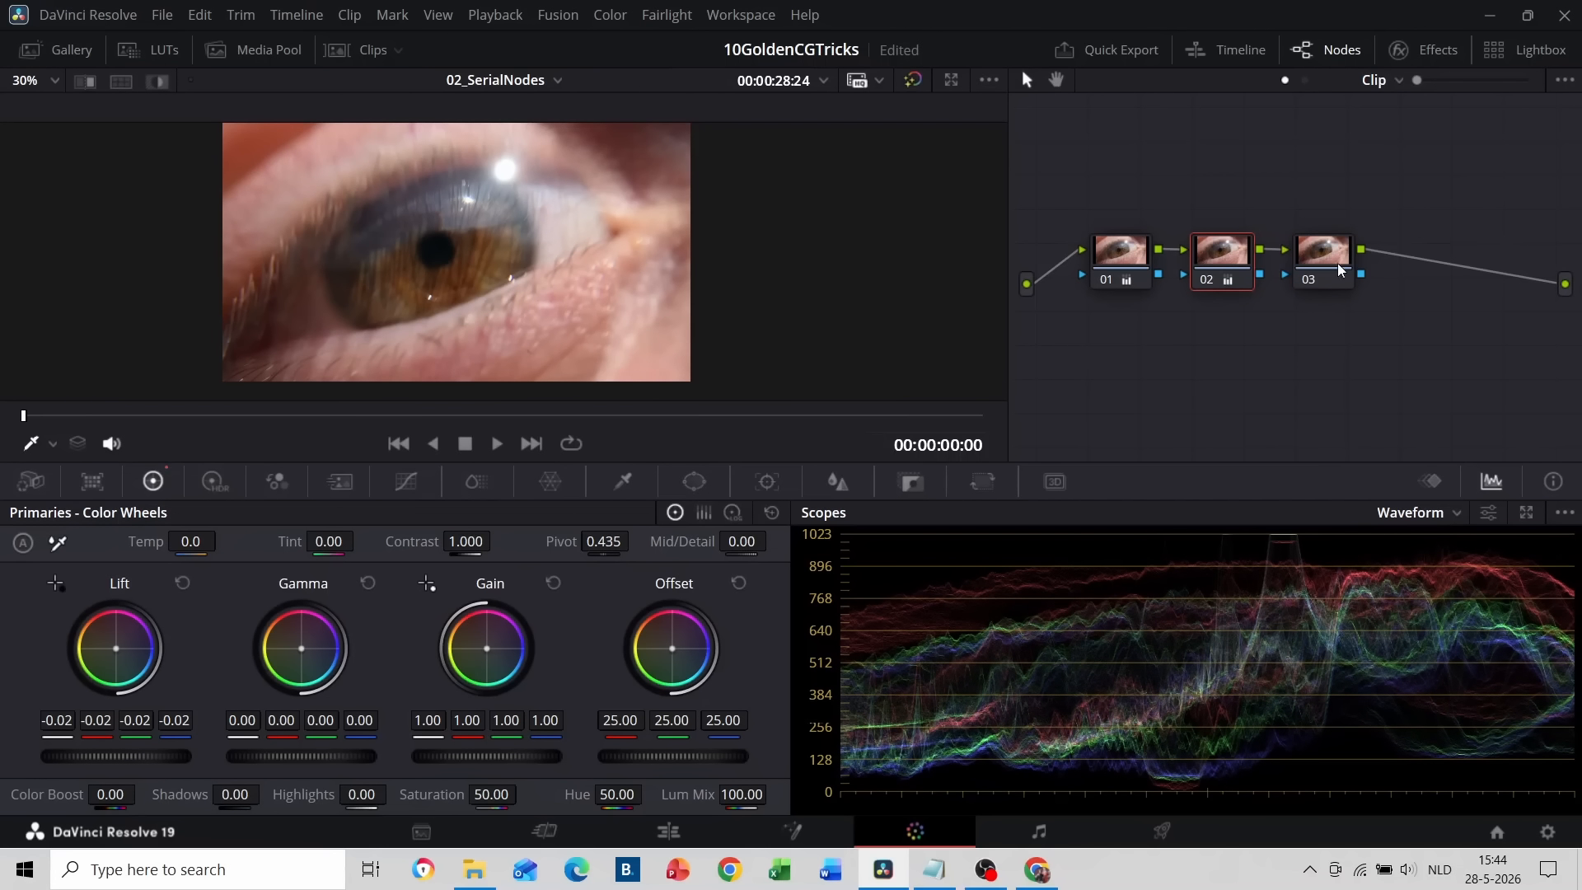
On node 03, pull the middle of the custom curve down slightly.
{"action": "left_click", "coordinate": [1325, 257]}
{"action": "left_click", "coordinate": [398, 484]}
{"action": "left_click_drag", "start_coordinate": [287, 663], "coordinate": [288, 673]}
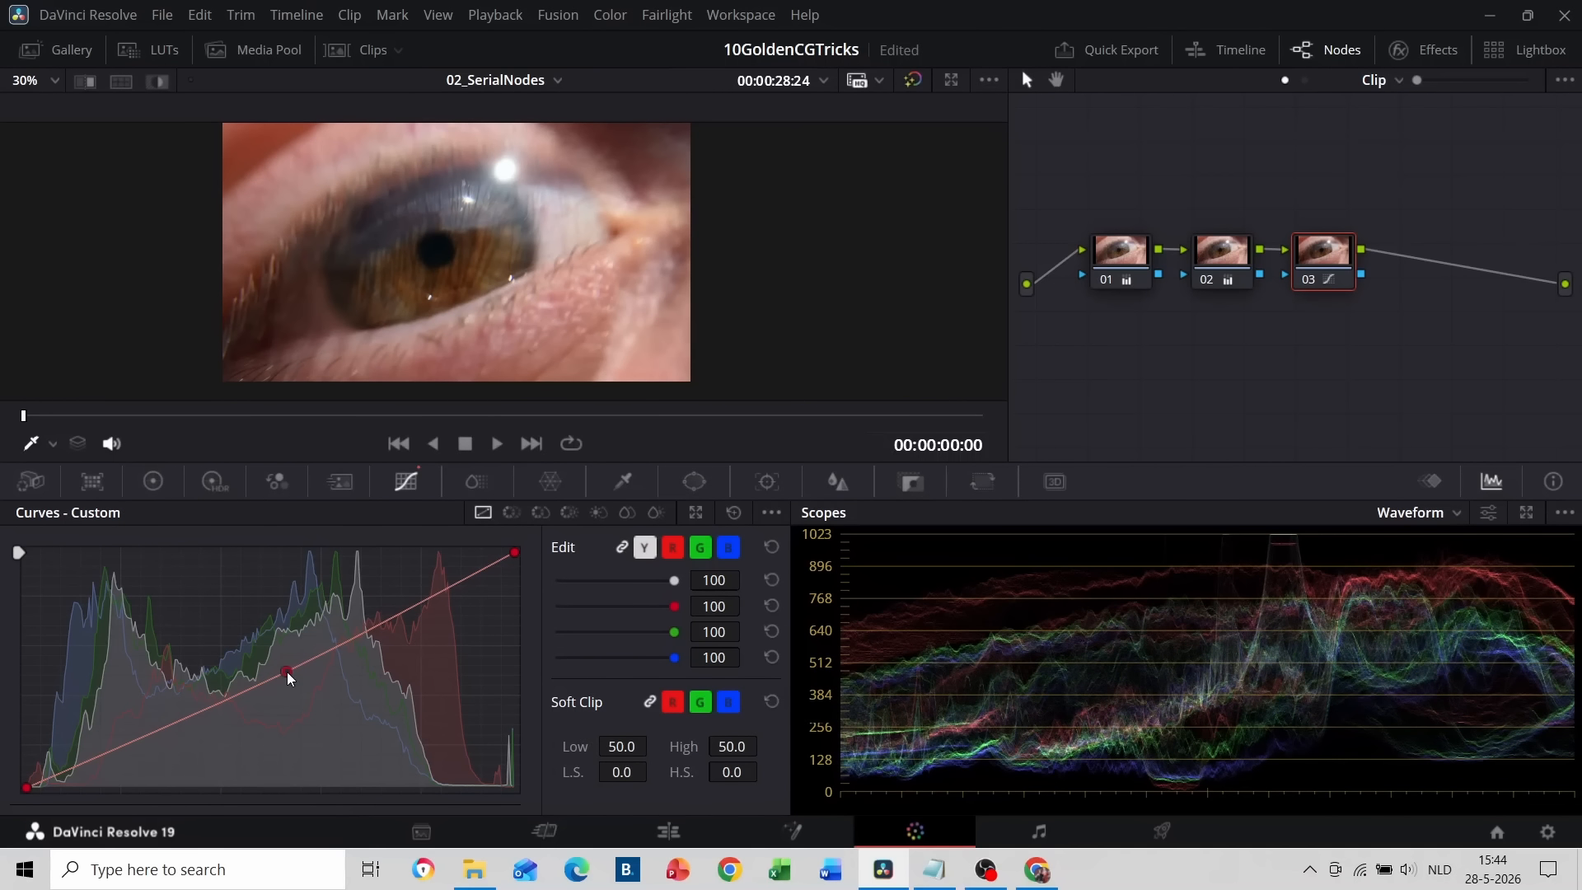
Label node 01 "Name with E" and toggle node 02 off.
{"action": "type", "text": "e"}
{"action": "type", "text": "Name with E"}
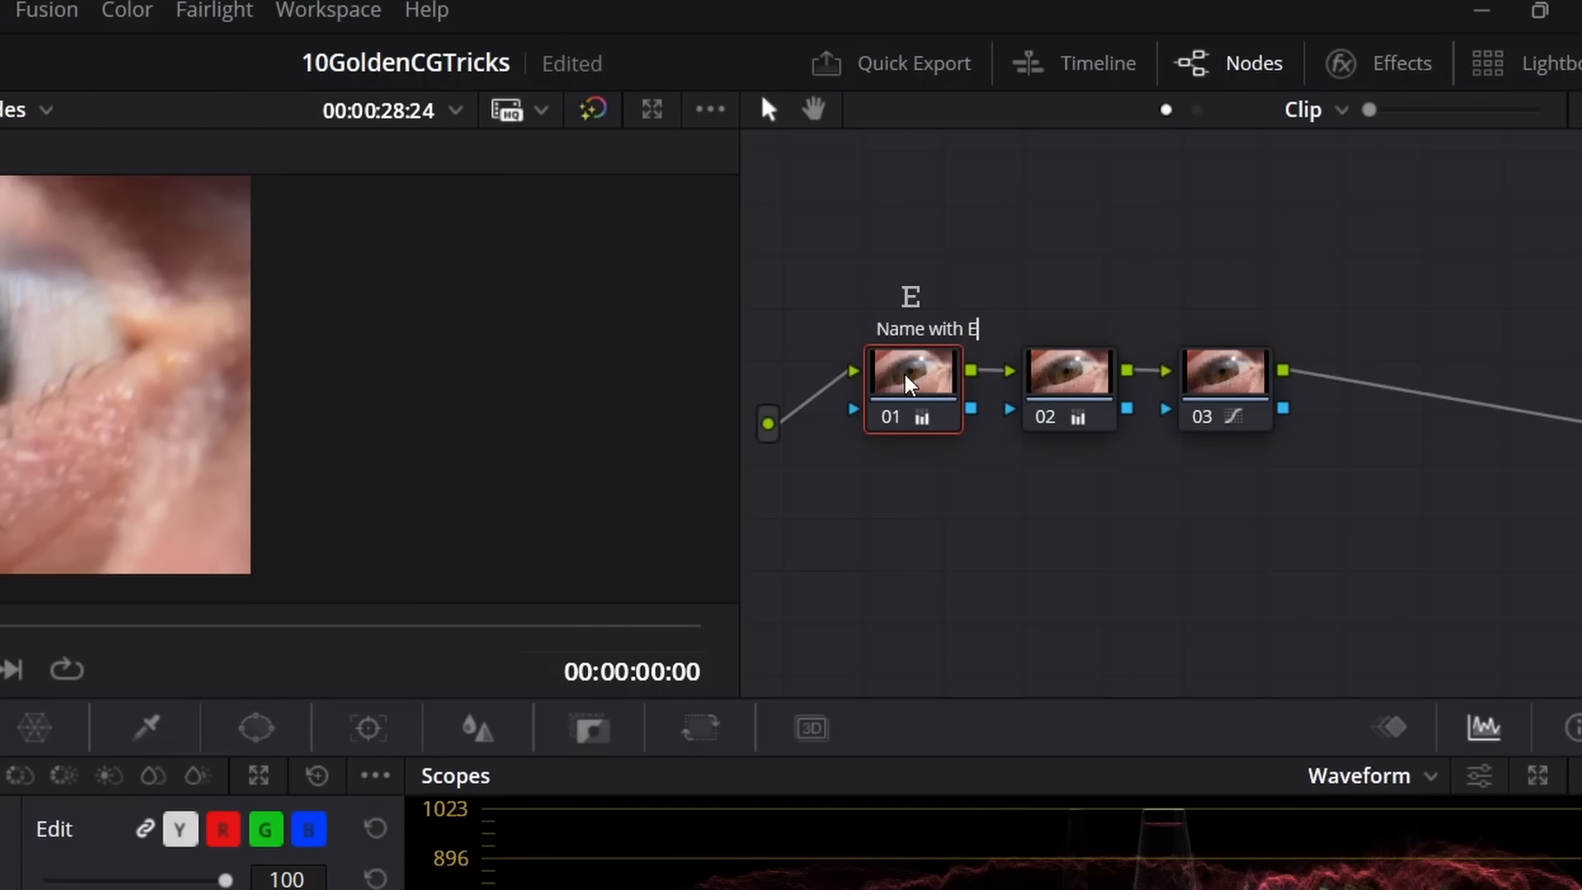
{"action": "key", "text": "Return"}
{"action": "left_click", "coordinate": [1077, 382]}
{"action": "key", "text": "ctrl+d"}
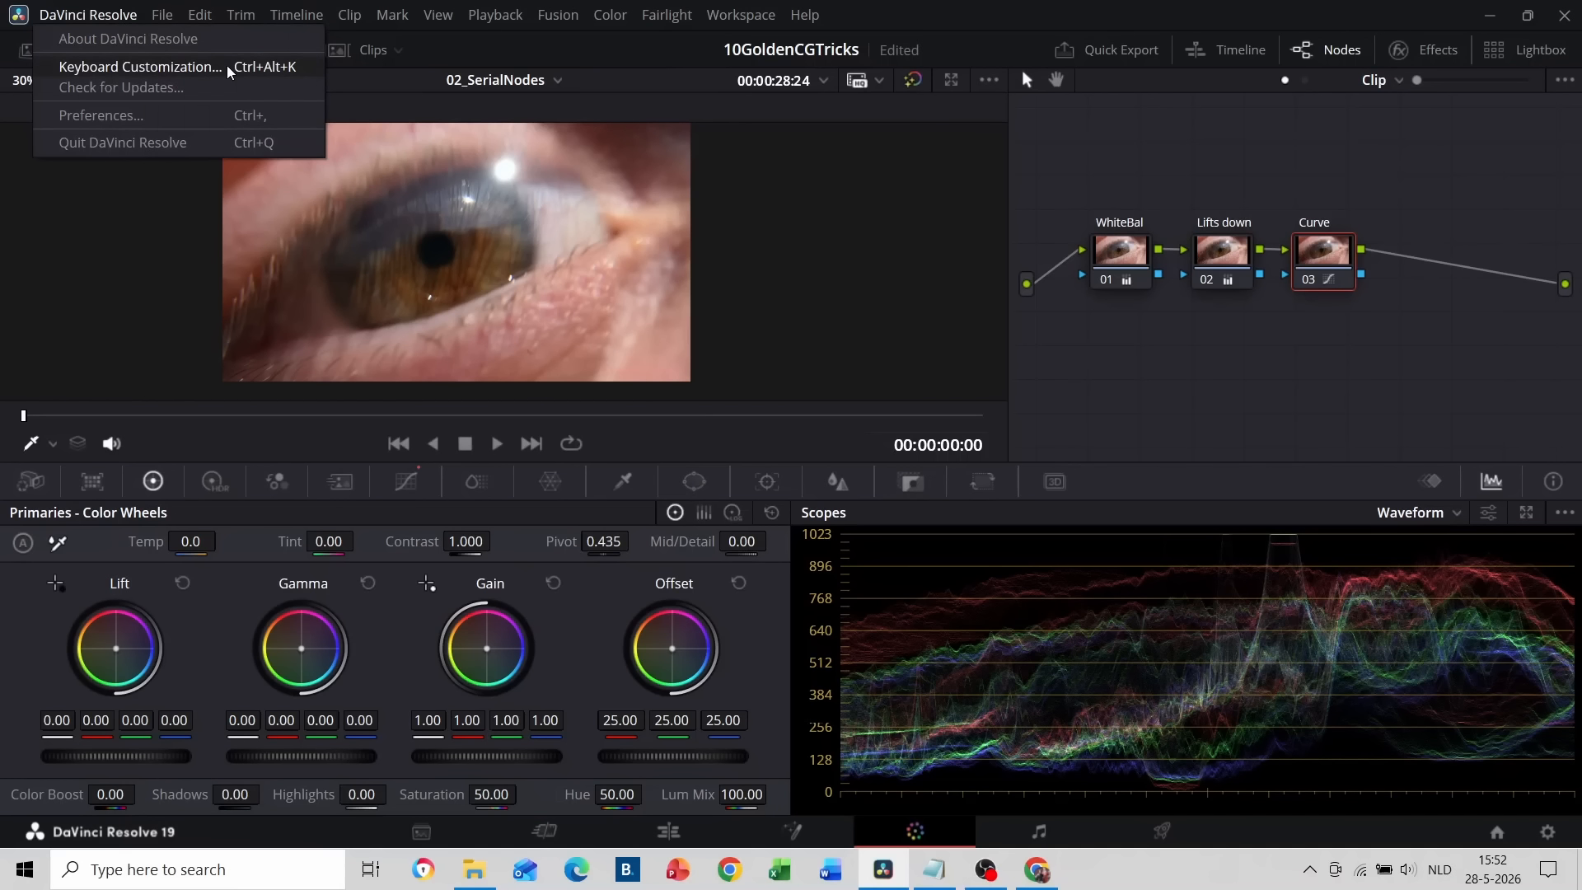
In Keyboard Customization, find Add Serial Node among the Color node commands, clear its S shortcut and open the empty slot for editing.
{"action": "left_click", "coordinate": [229, 66]}
{"action": "left_click", "coordinate": [902, 416]}
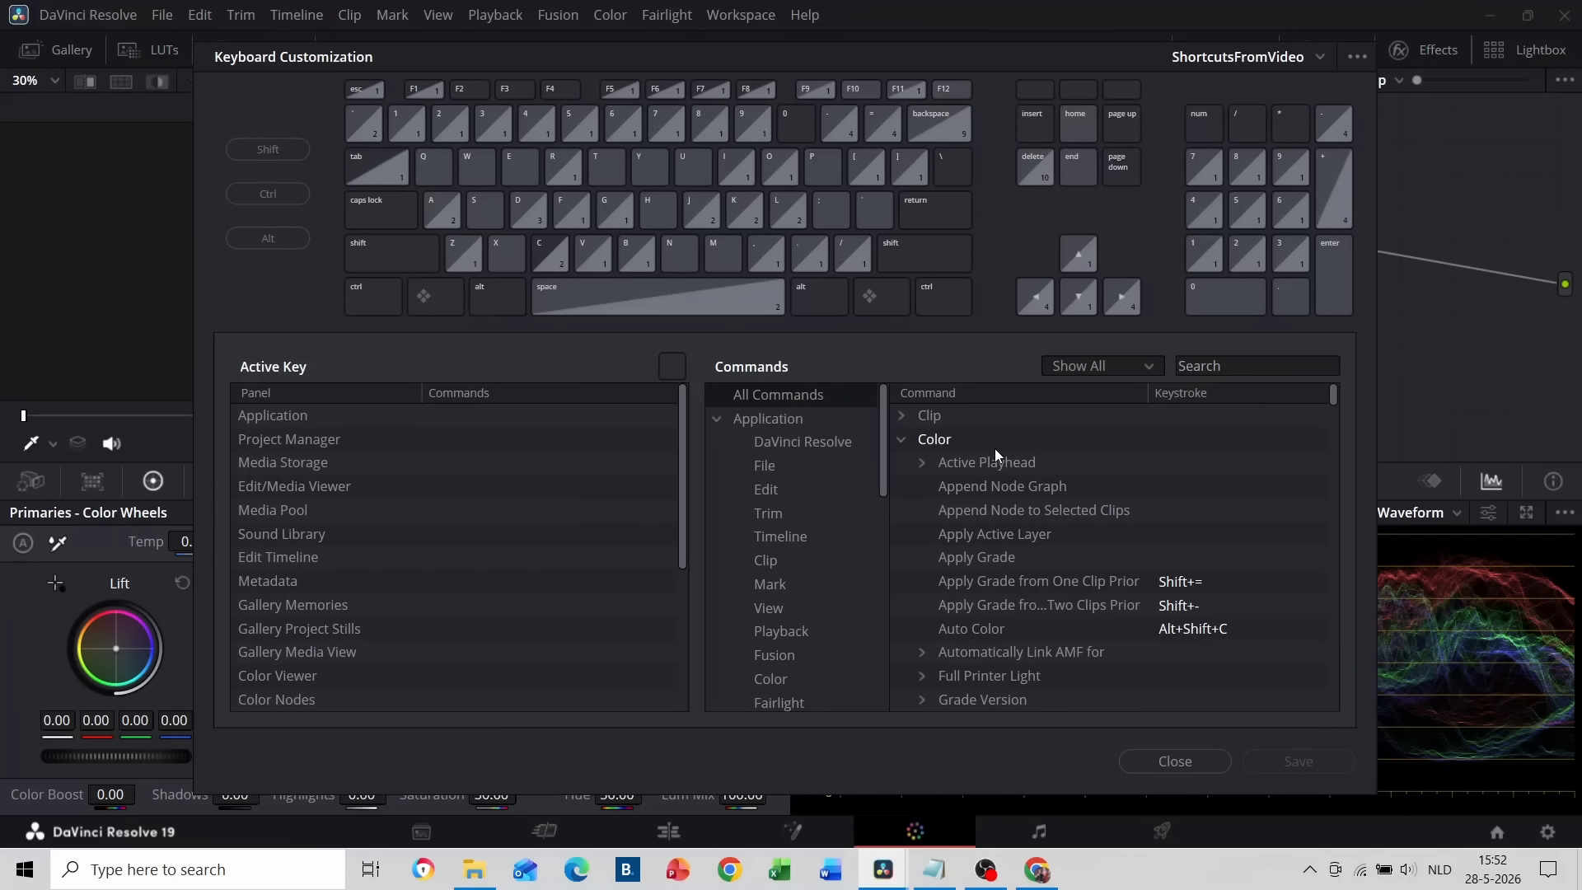
{"action": "scroll", "coordinate": [999, 486], "scroll_direction": "down", "scroll_amount": 1}
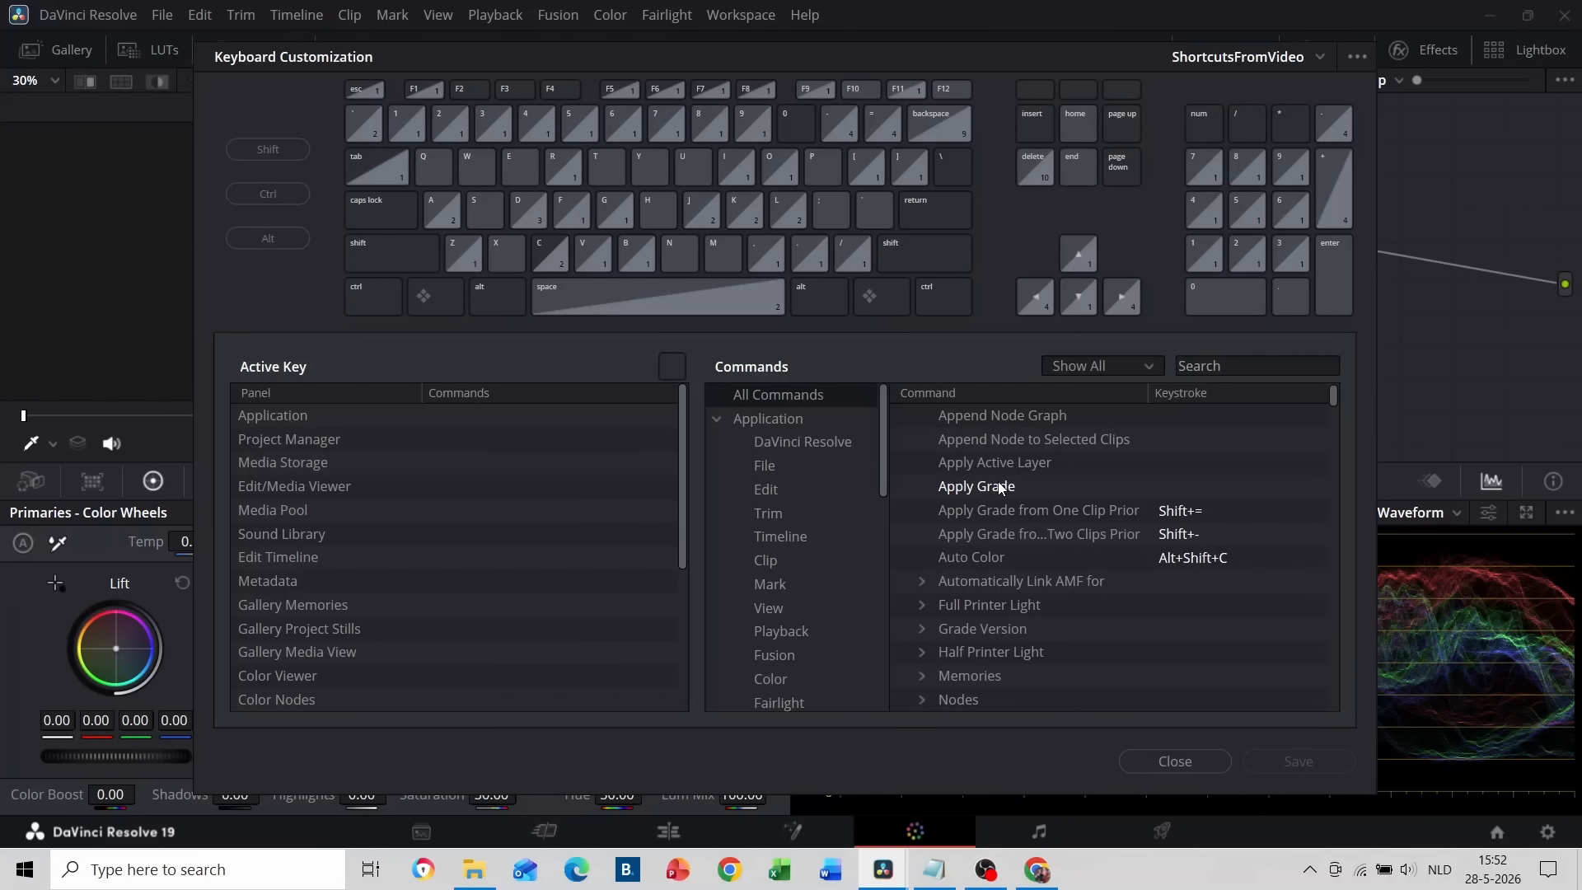
{"action": "scroll", "coordinate": [1000, 486], "scroll_direction": "down", "scroll_amount": 3}
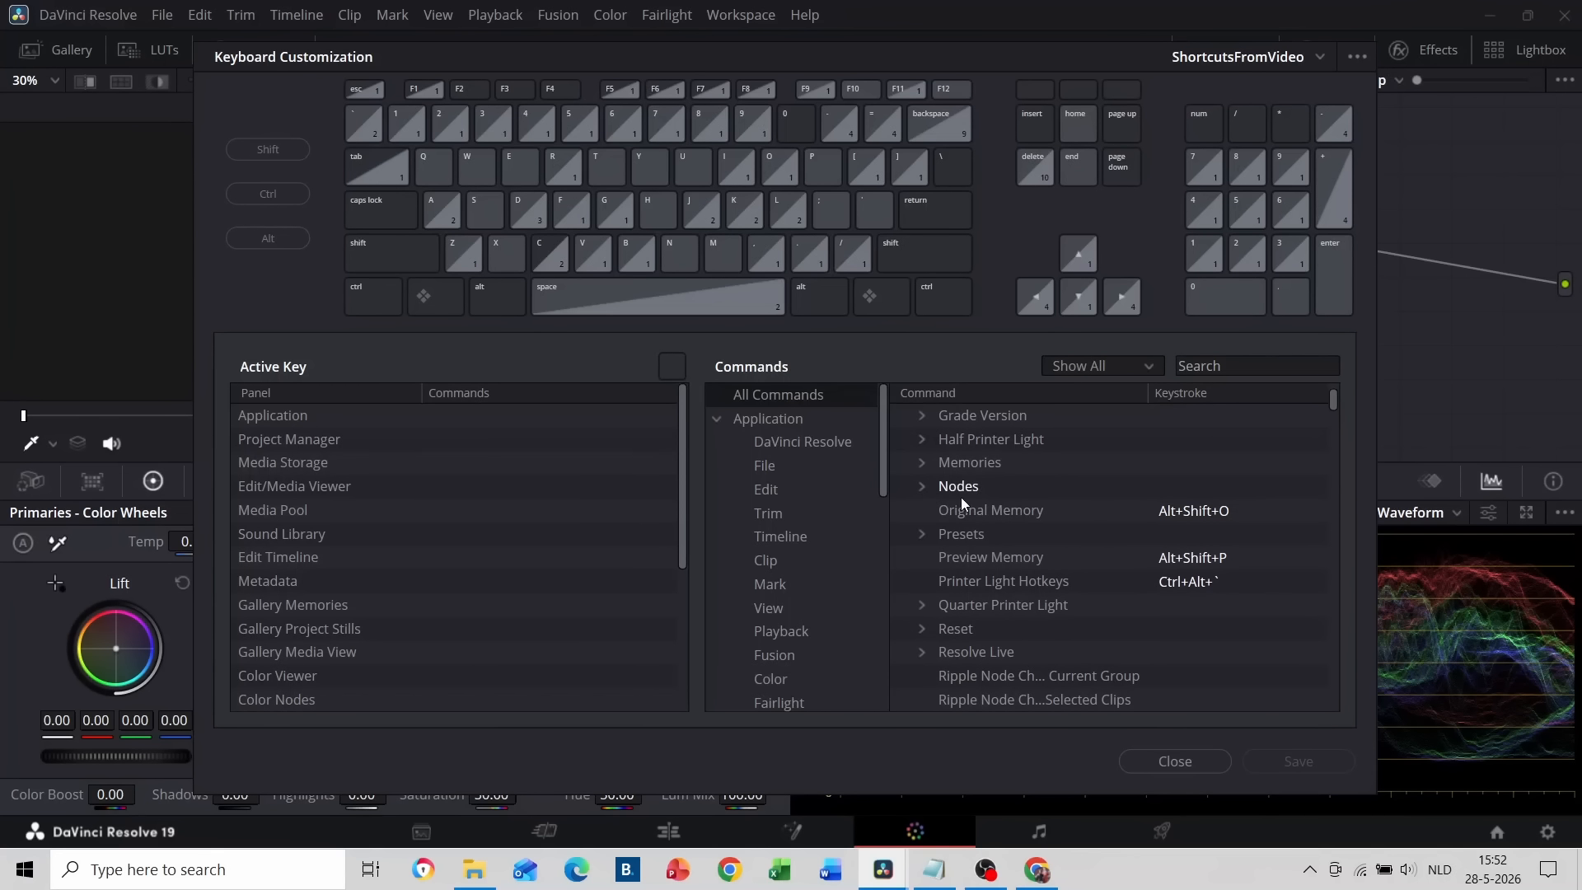
{"action": "left_click", "coordinate": [923, 487]}
{"action": "scroll", "coordinate": [972, 501], "scroll_direction": "down", "scroll_amount": 1}
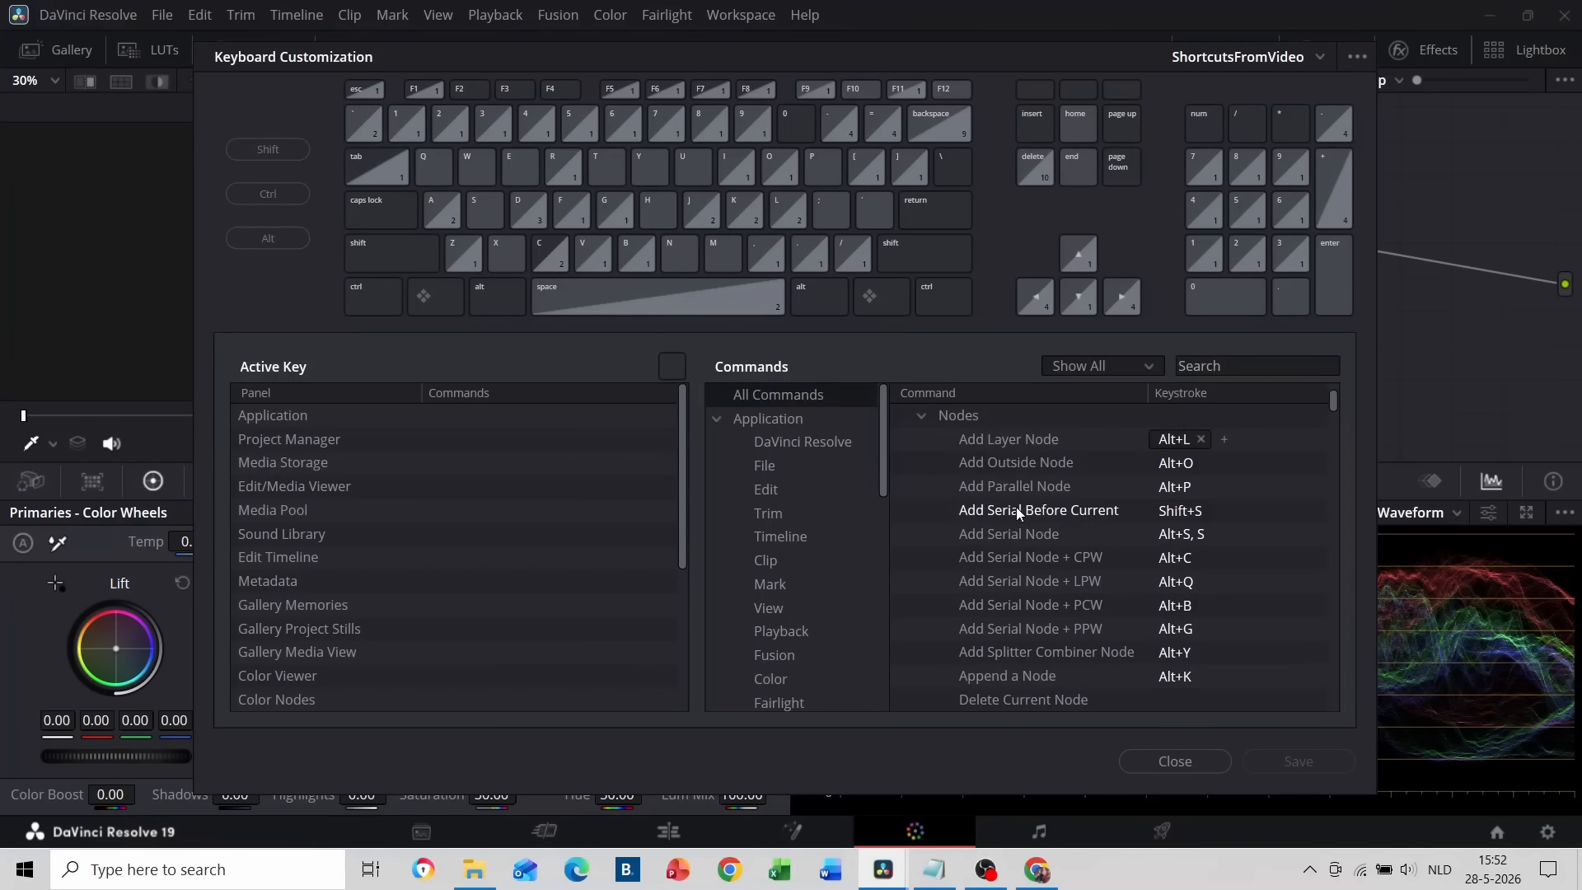
{"action": "left_click", "coordinate": [1253, 533]}
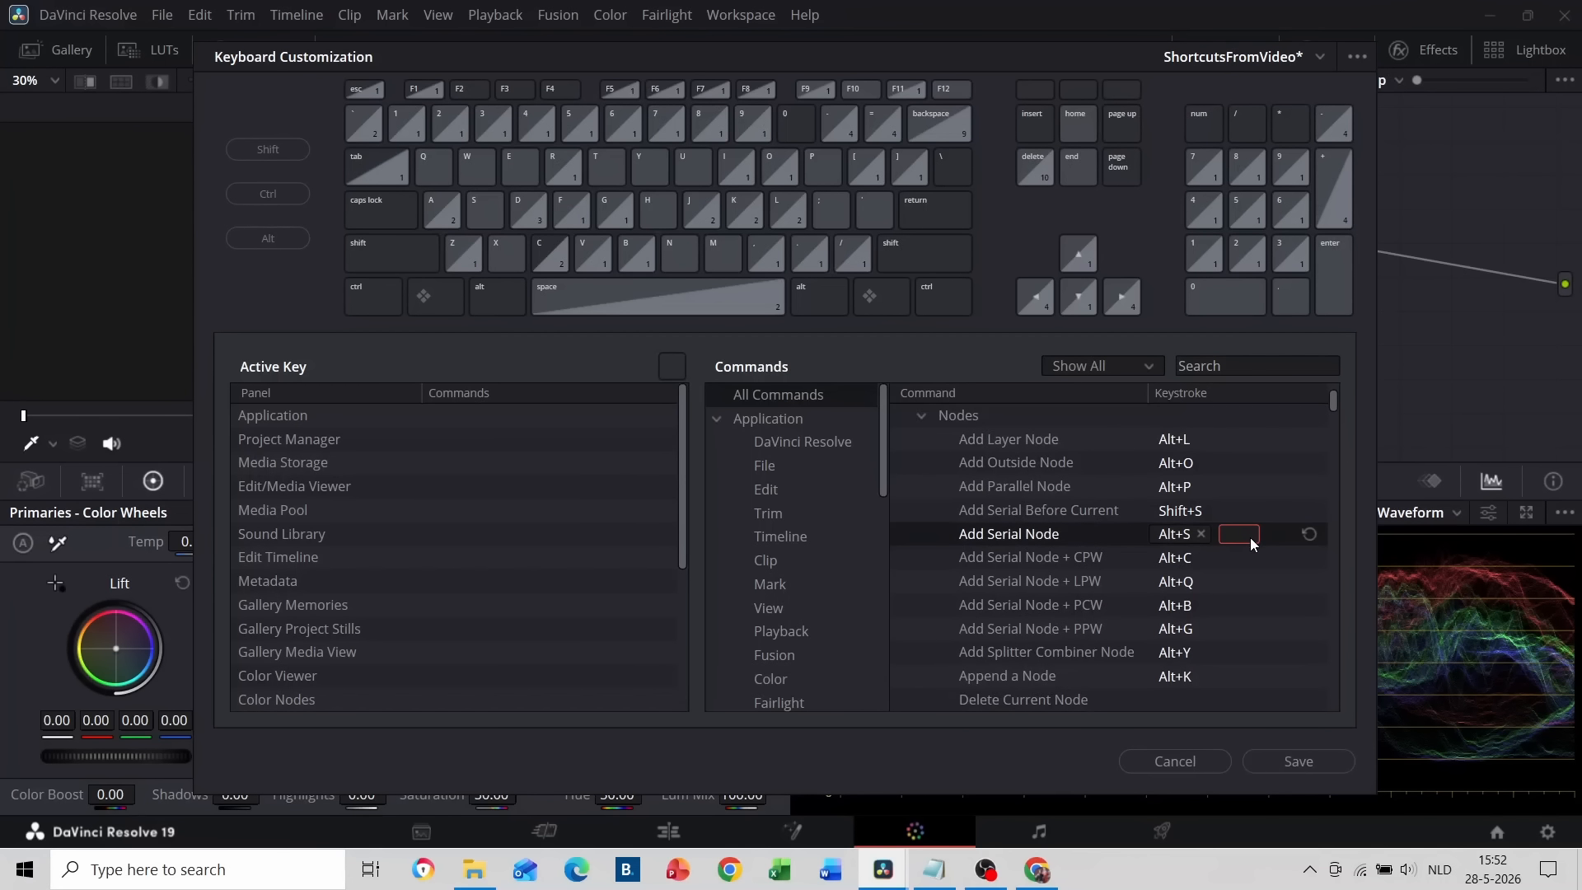
{"action": "scroll", "coordinate": [1057, 610], "scroll_direction": "down", "scroll_amount": 2}
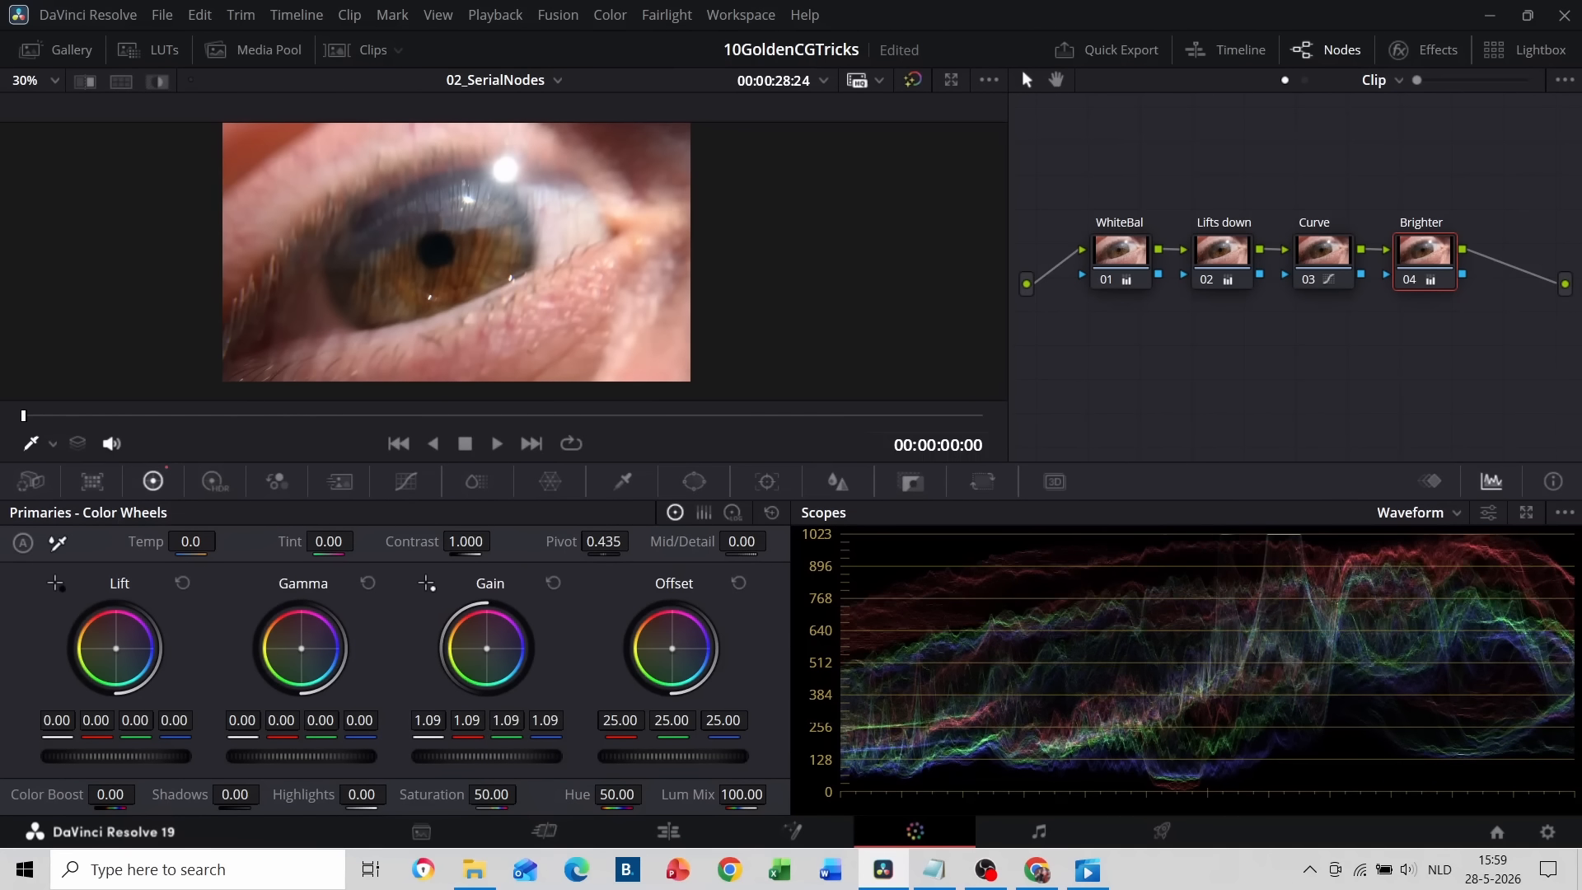
Raise the master Gain slightly on the Brighter node of the eye clip.
{"action": "left_click_drag", "start_coordinate": [487, 757], "coordinate": [492, 756]}
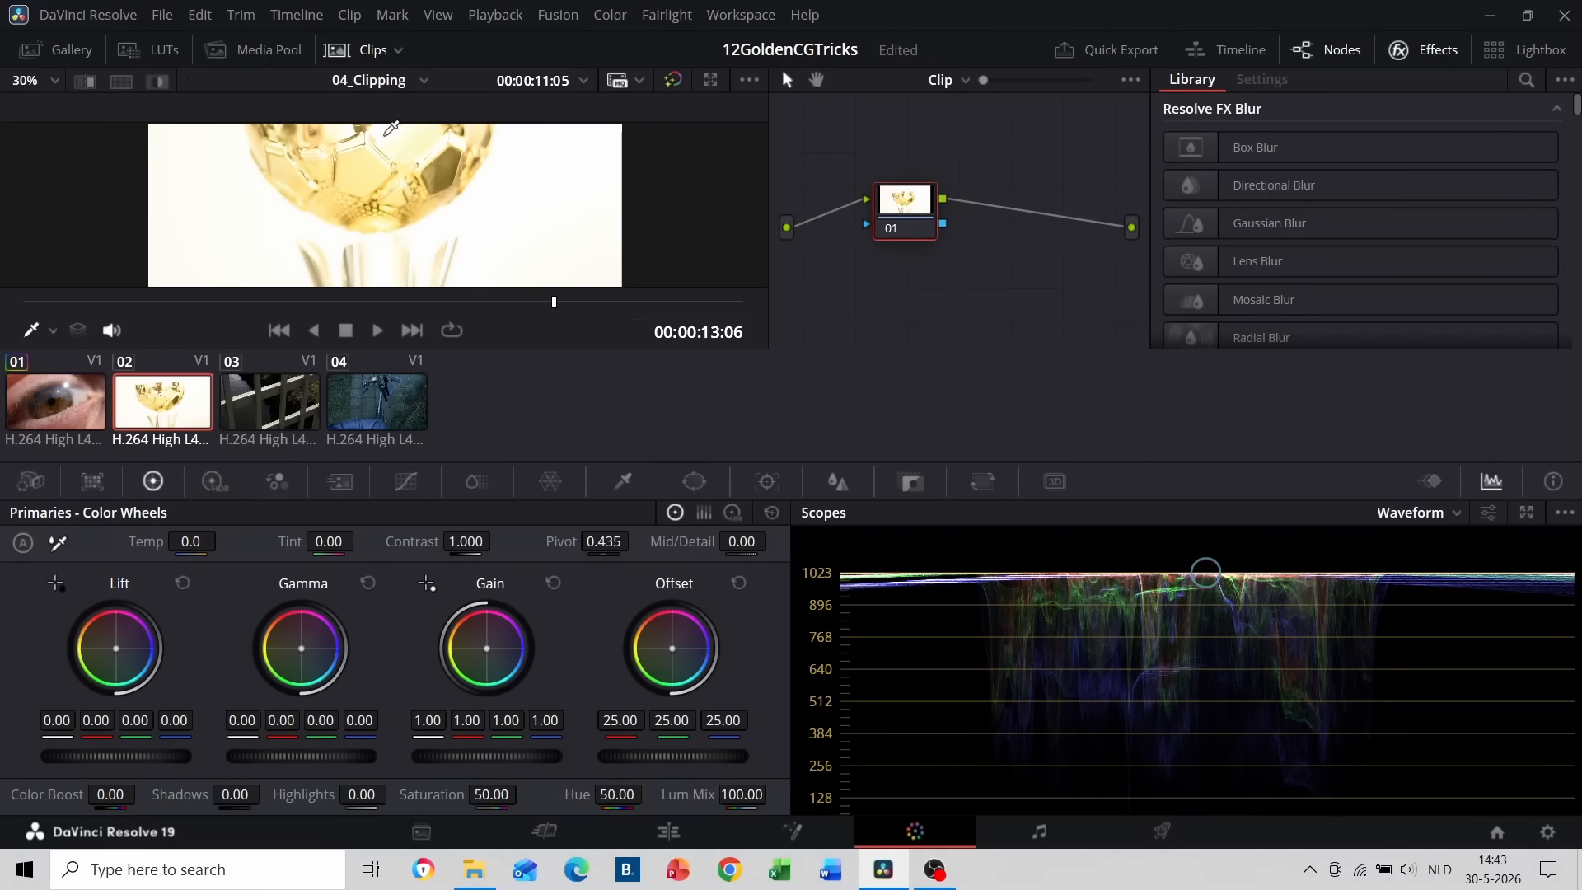
Lower the master Gain on the overexposed golden ball clip to bring down the clipped highlights.
{"action": "left_click_drag", "start_coordinate": [494, 756], "coordinate": [468, 755]}
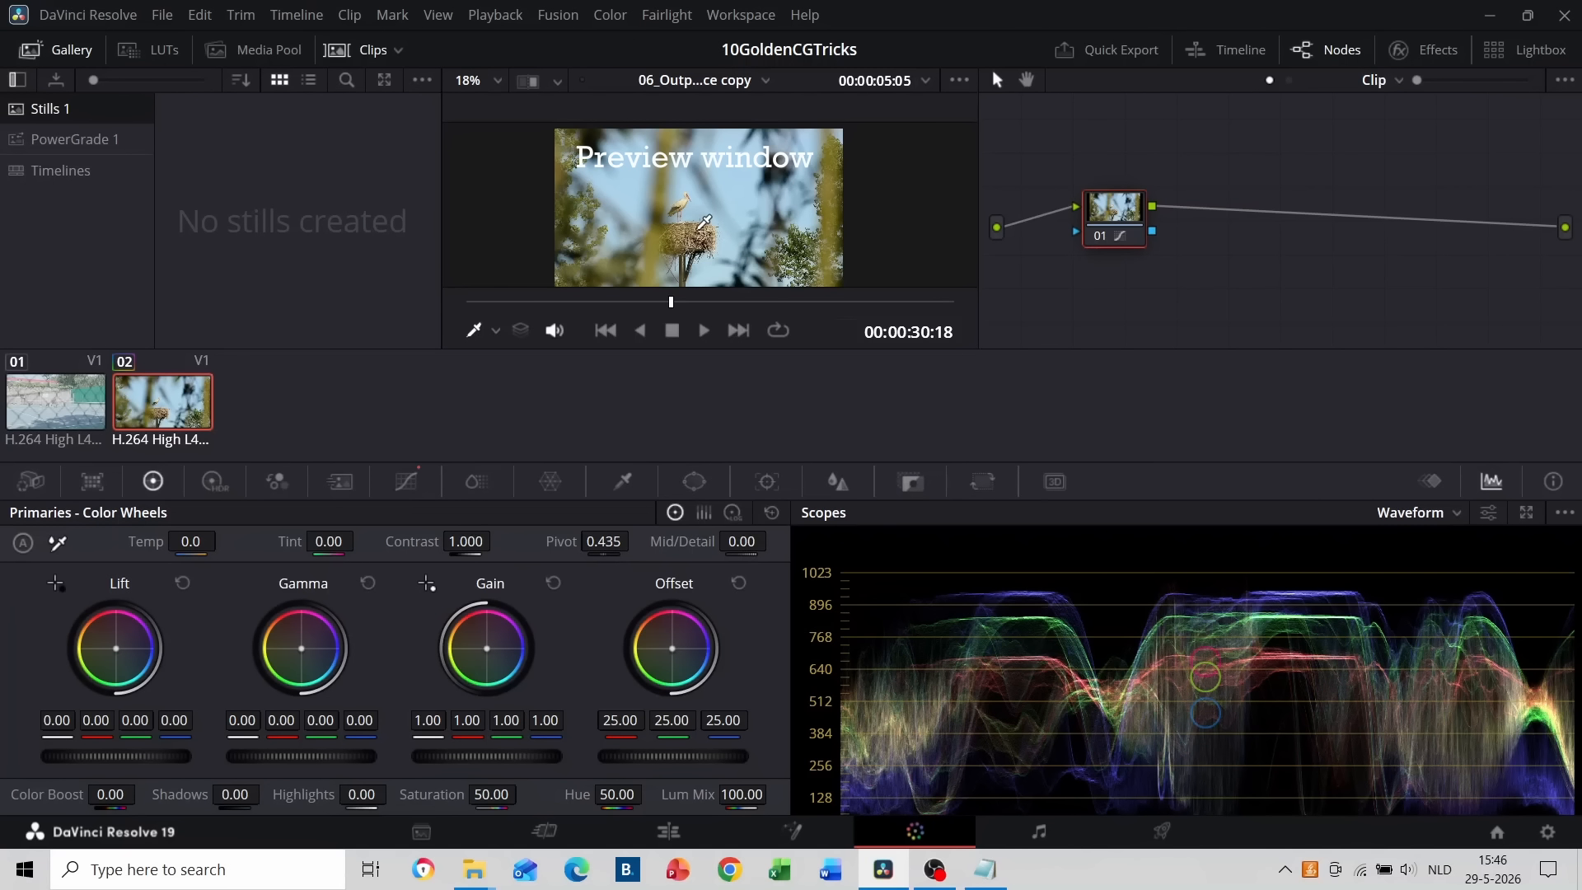
In the project's color management settings, set the timeline color space to Rec.709 Gamma 2.4.
{"action": "left_click", "coordinate": [1548, 836]}
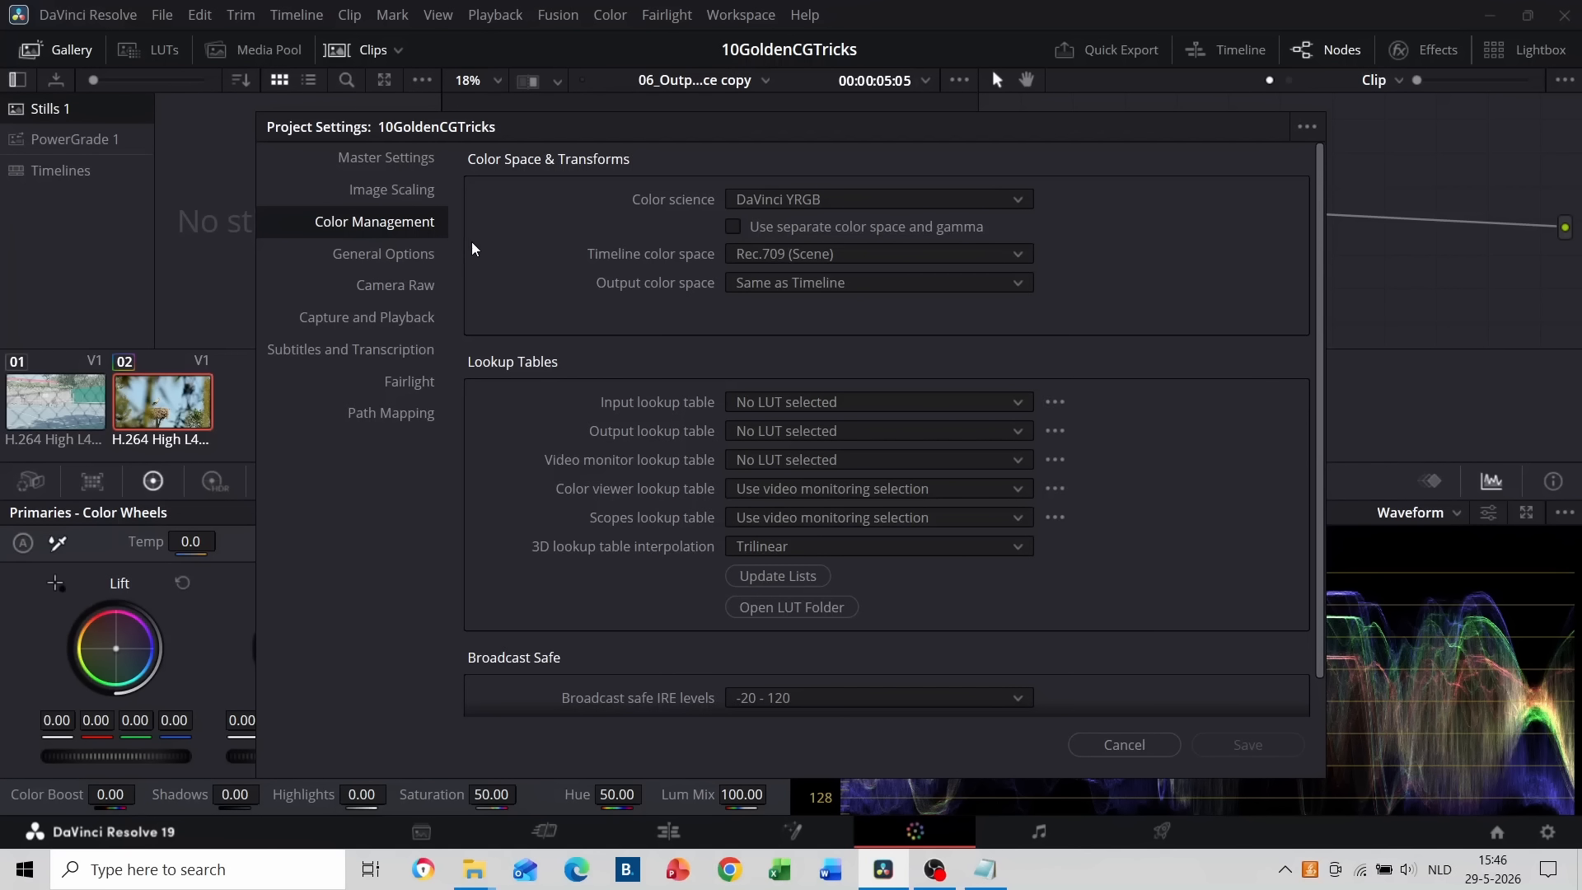
{"action": "left_click", "coordinate": [845, 252]}
{"action": "scroll", "coordinate": [847, 374], "scroll_direction": "down", "scroll_amount": 4}
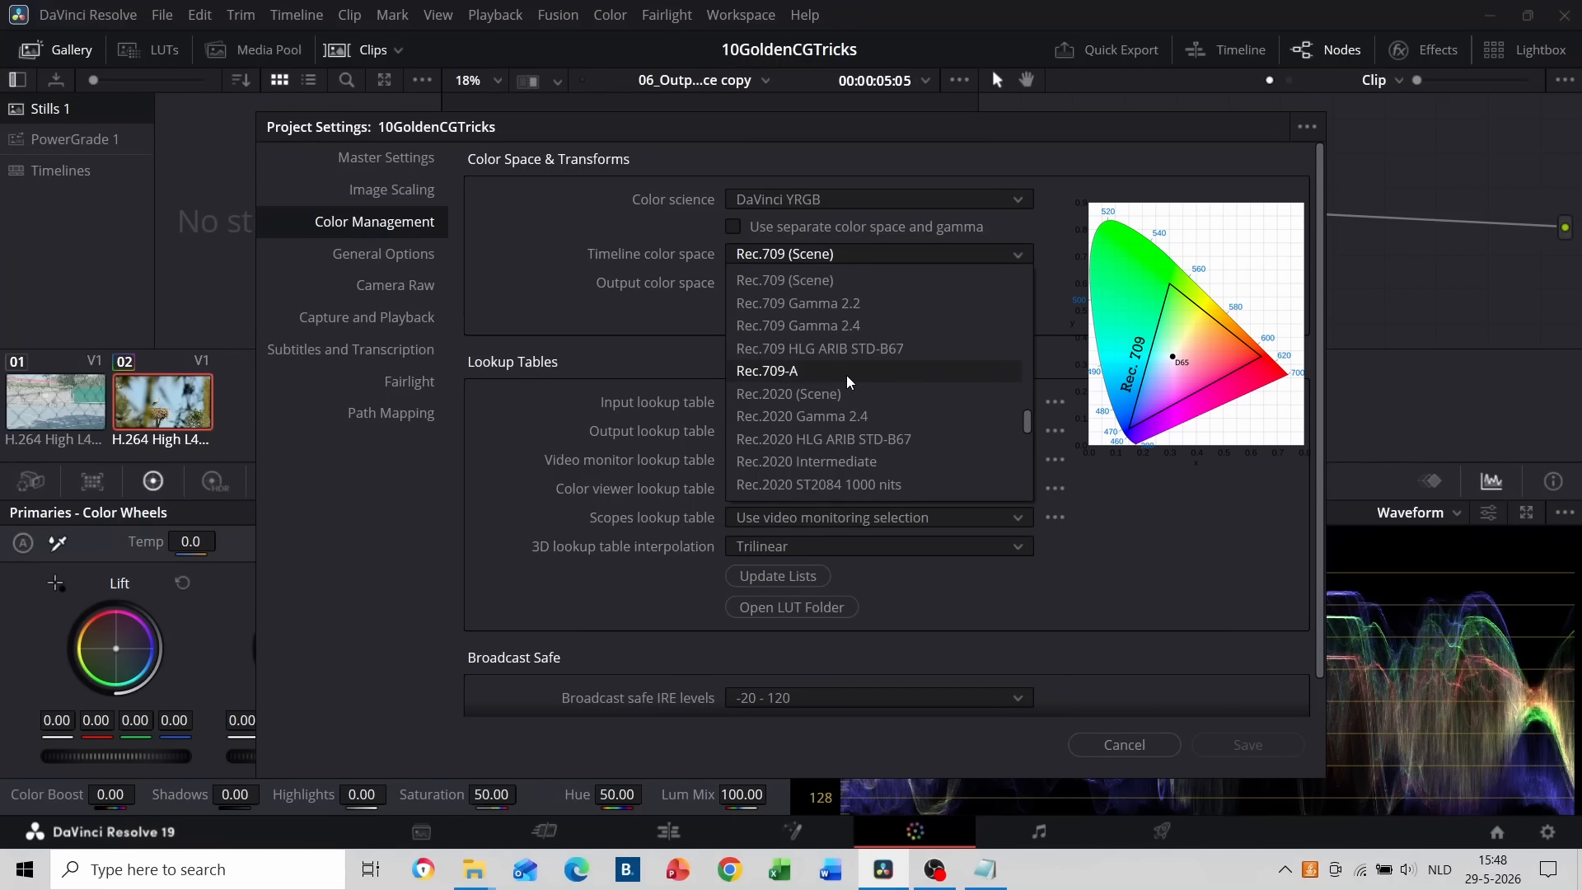
{"action": "left_click", "coordinate": [858, 327]}
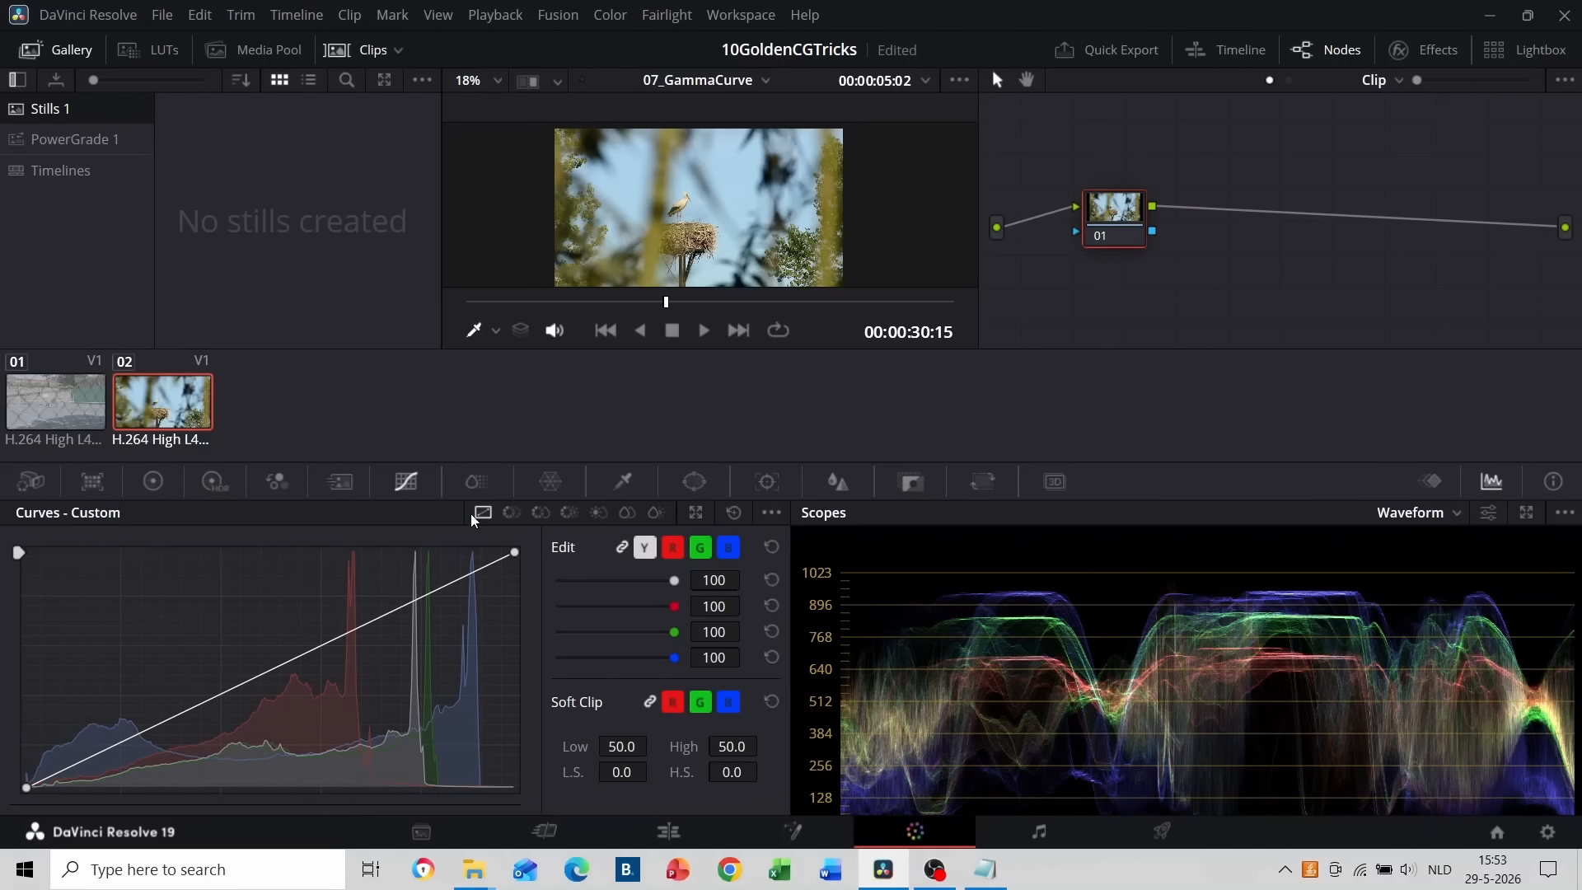
On the stork nest clip's custom curve, raise a point in the shadows and lower the white end point.
{"action": "left_click", "coordinate": [64, 419]}
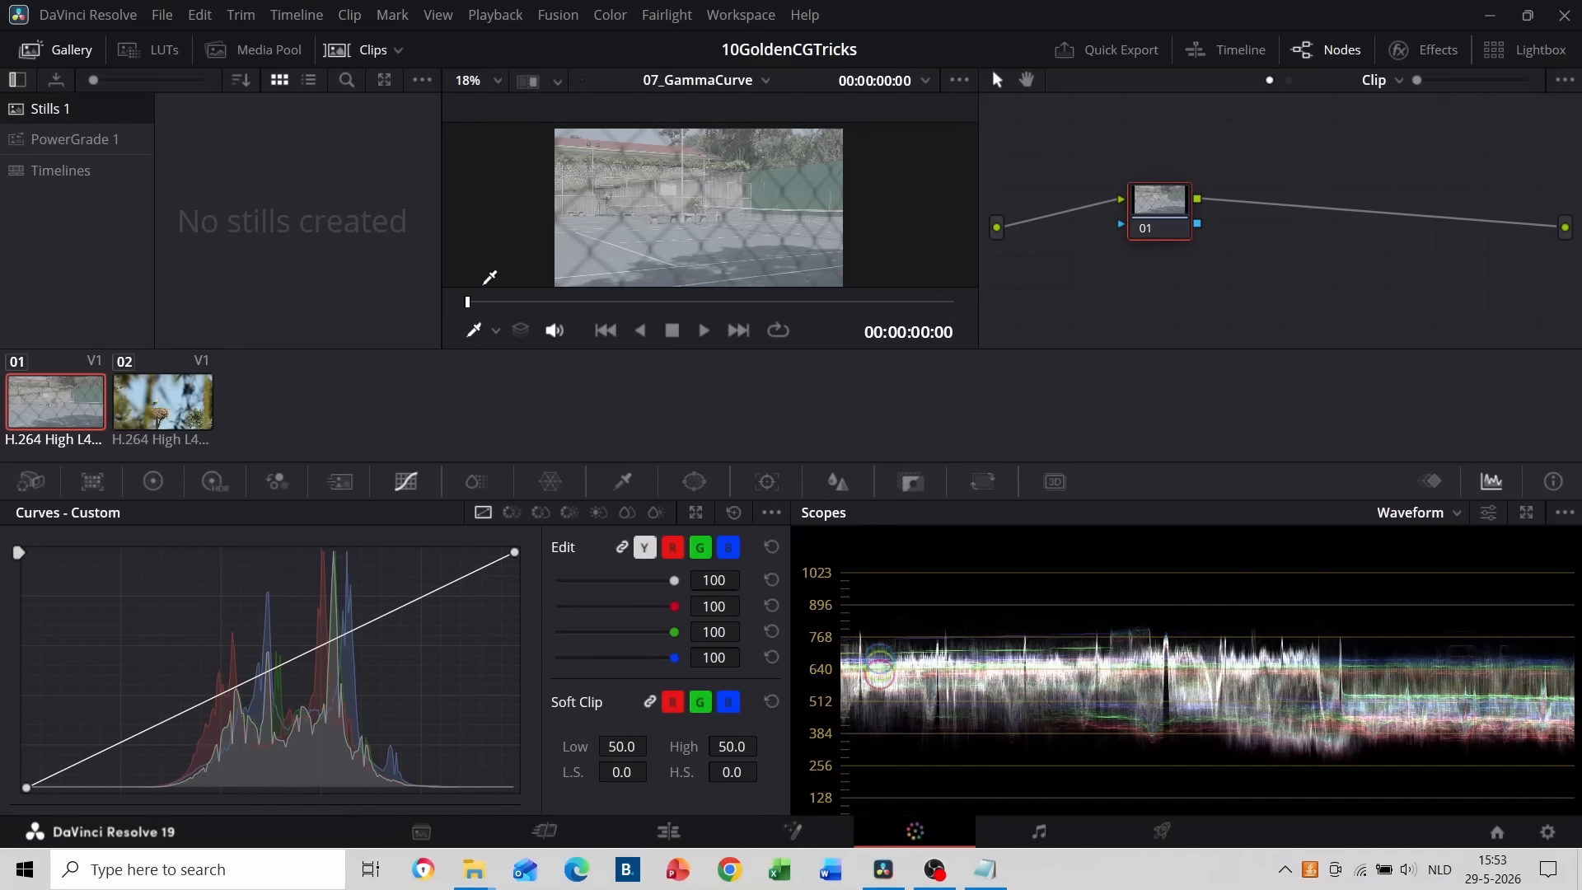
{"action": "left_click", "coordinate": [171, 409]}
{"action": "left_click_drag", "start_coordinate": [132, 735], "coordinate": [122, 691]}
{"action": "left_click_drag", "start_coordinate": [516, 550], "coordinate": [530, 628]}
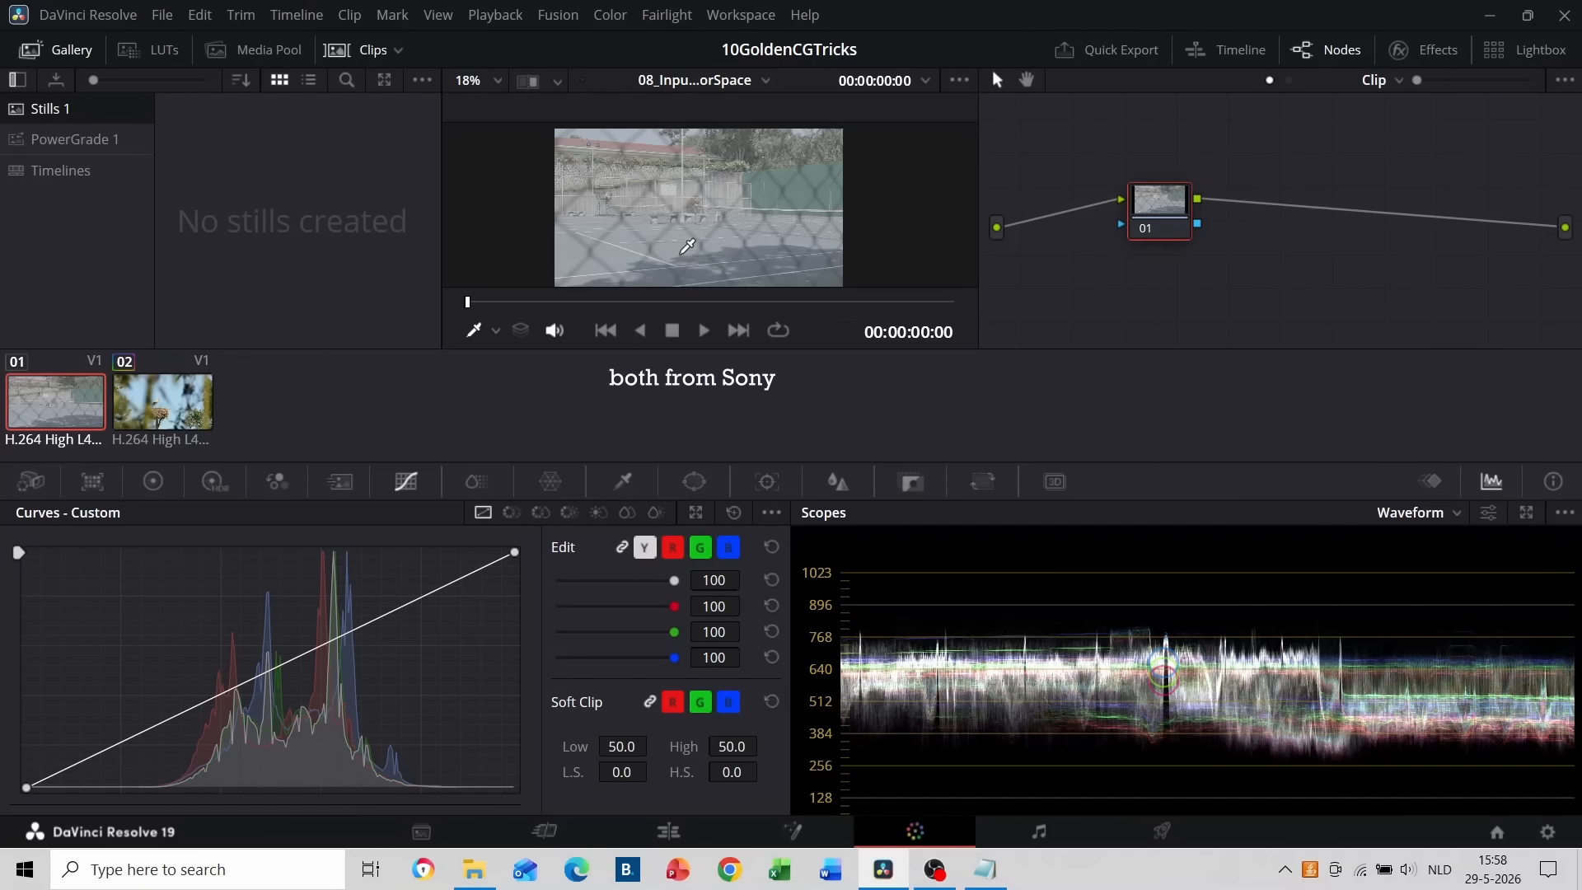
Compare the two Sony clips, set the project's color science to DaVinci YRGB Color Managed and save the settings.
{"action": "left_click", "coordinate": [159, 409]}
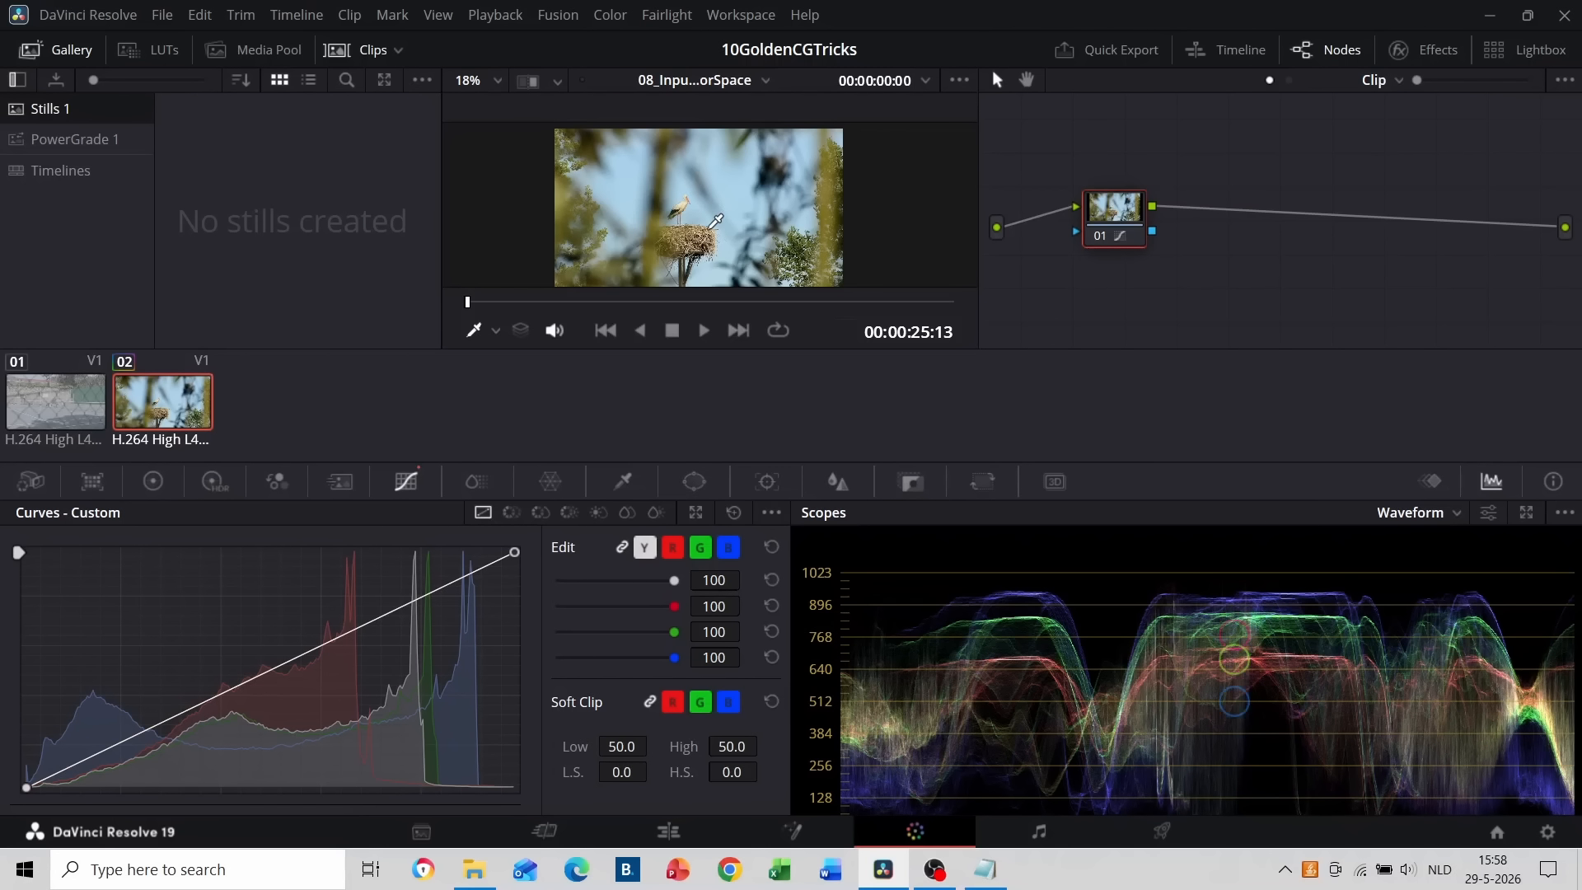
{"action": "left_click", "coordinate": [47, 413]}
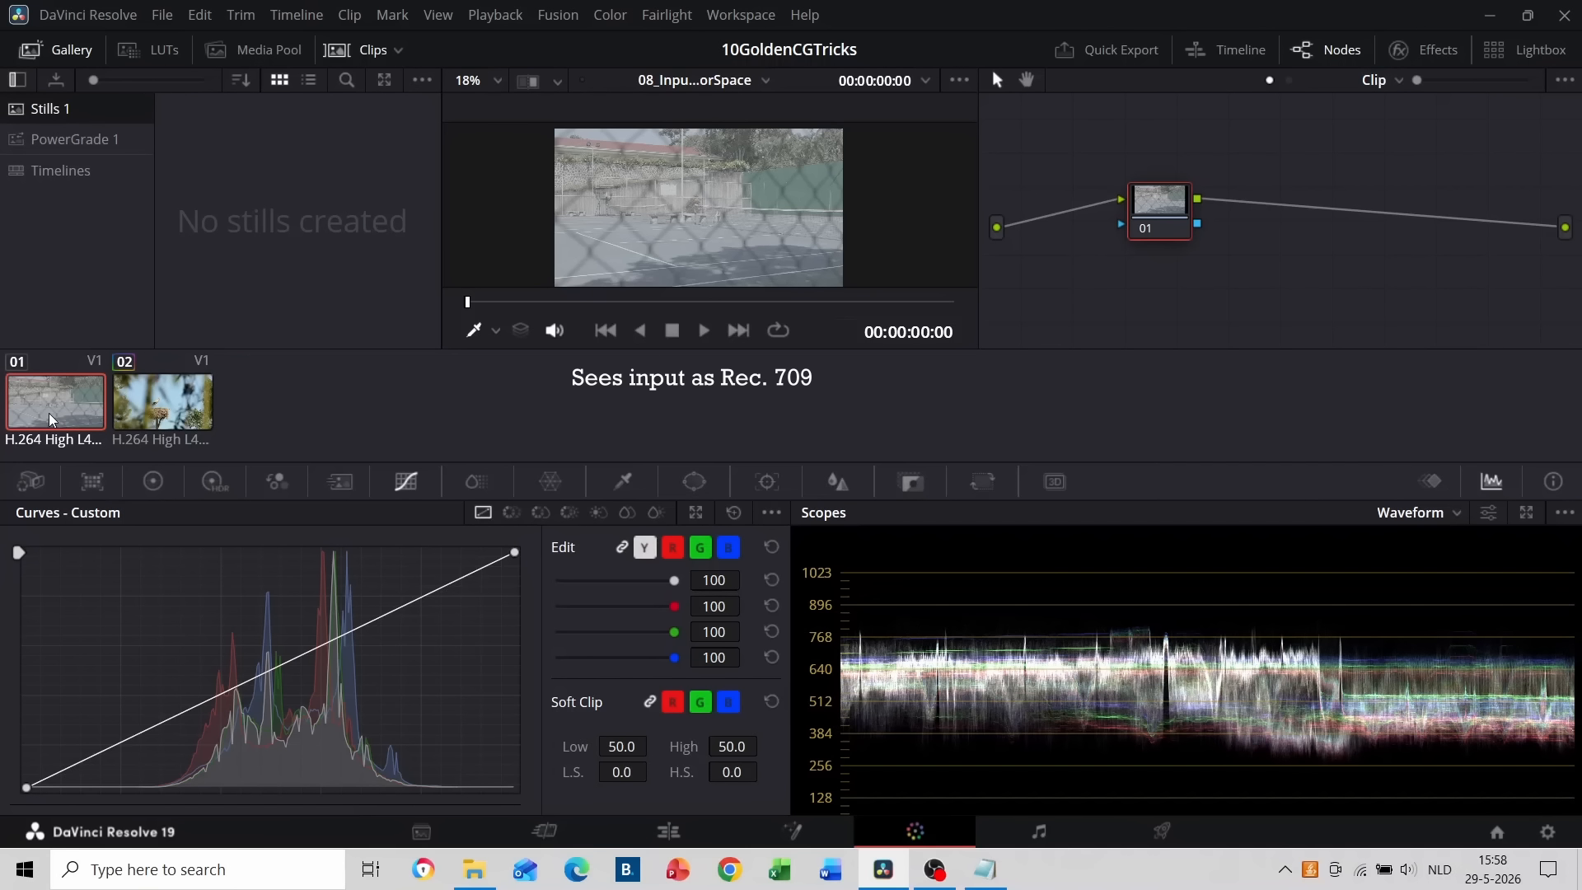
{"action": "left_click", "coordinate": [1548, 836]}
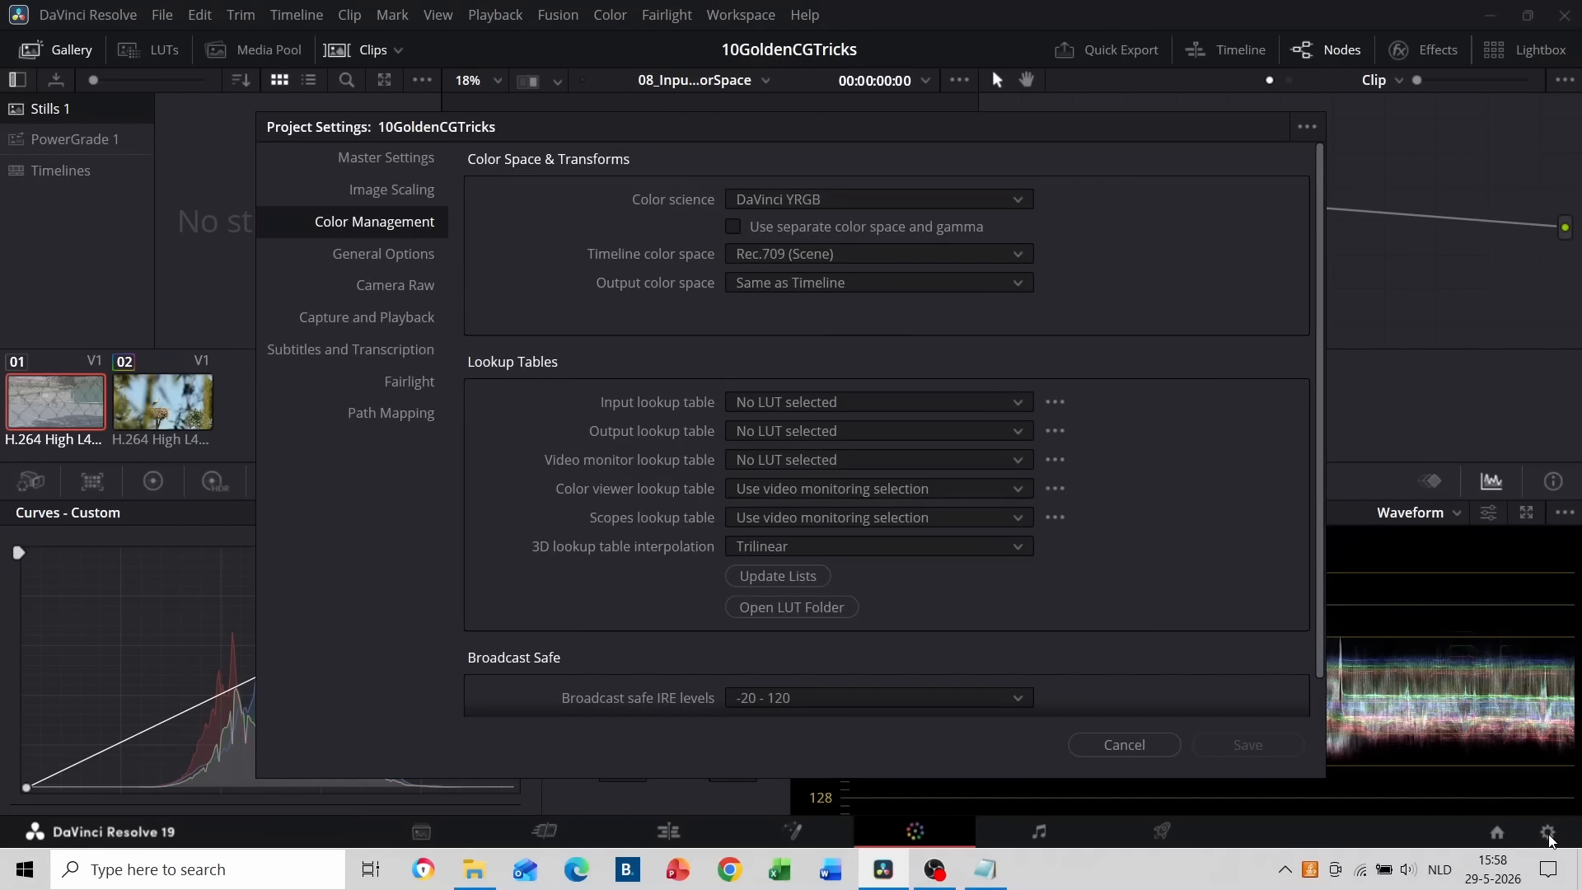
{"action": "left_click", "coordinate": [888, 201]}
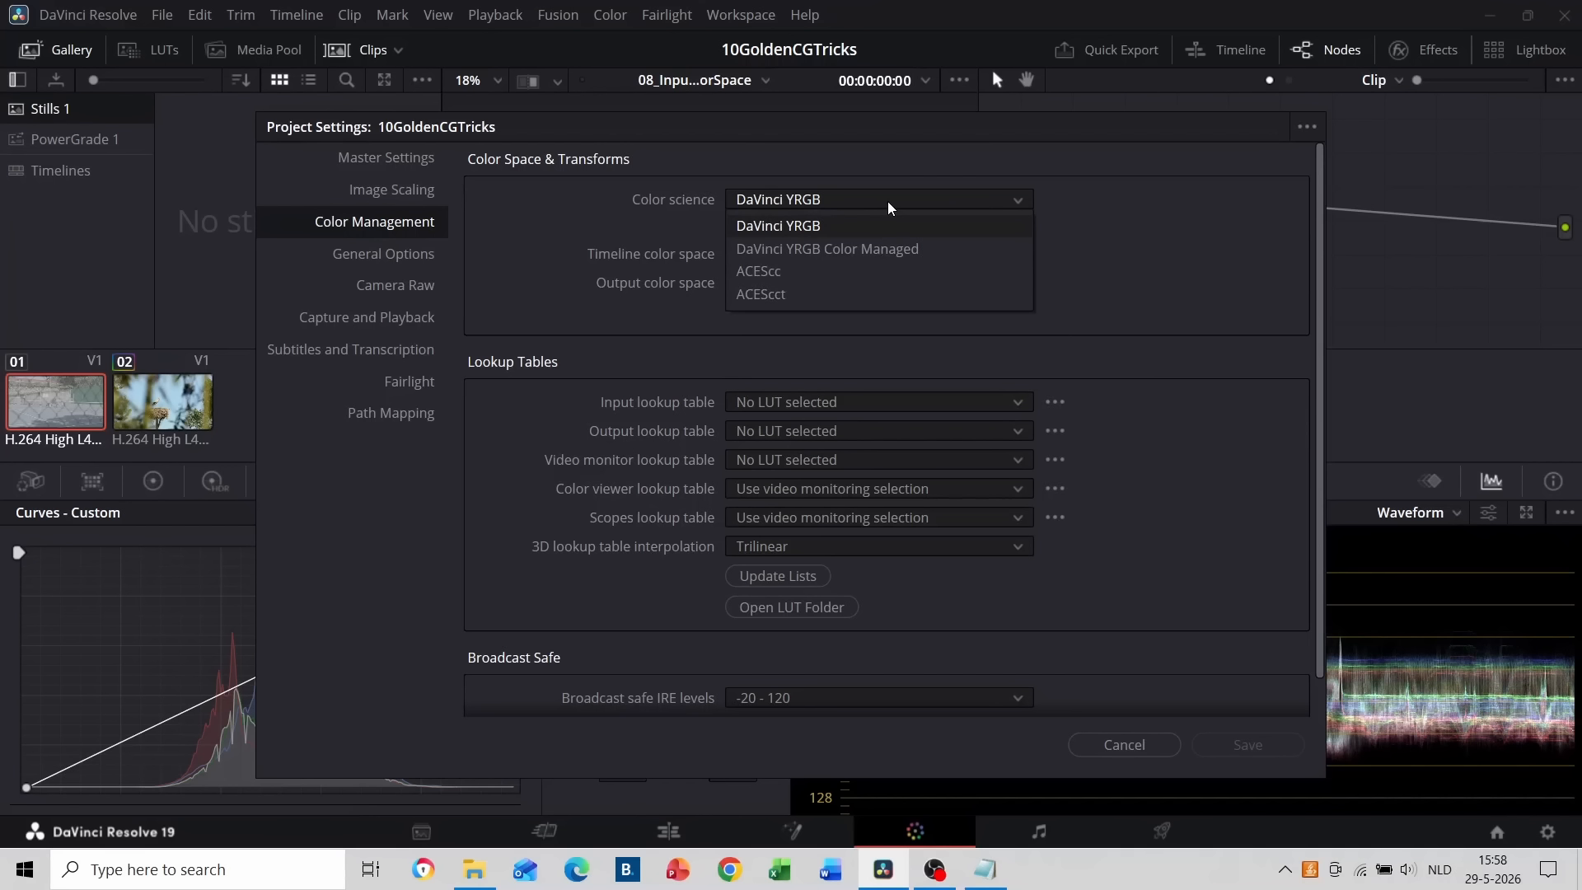
{"action": "left_click", "coordinate": [935, 254]}
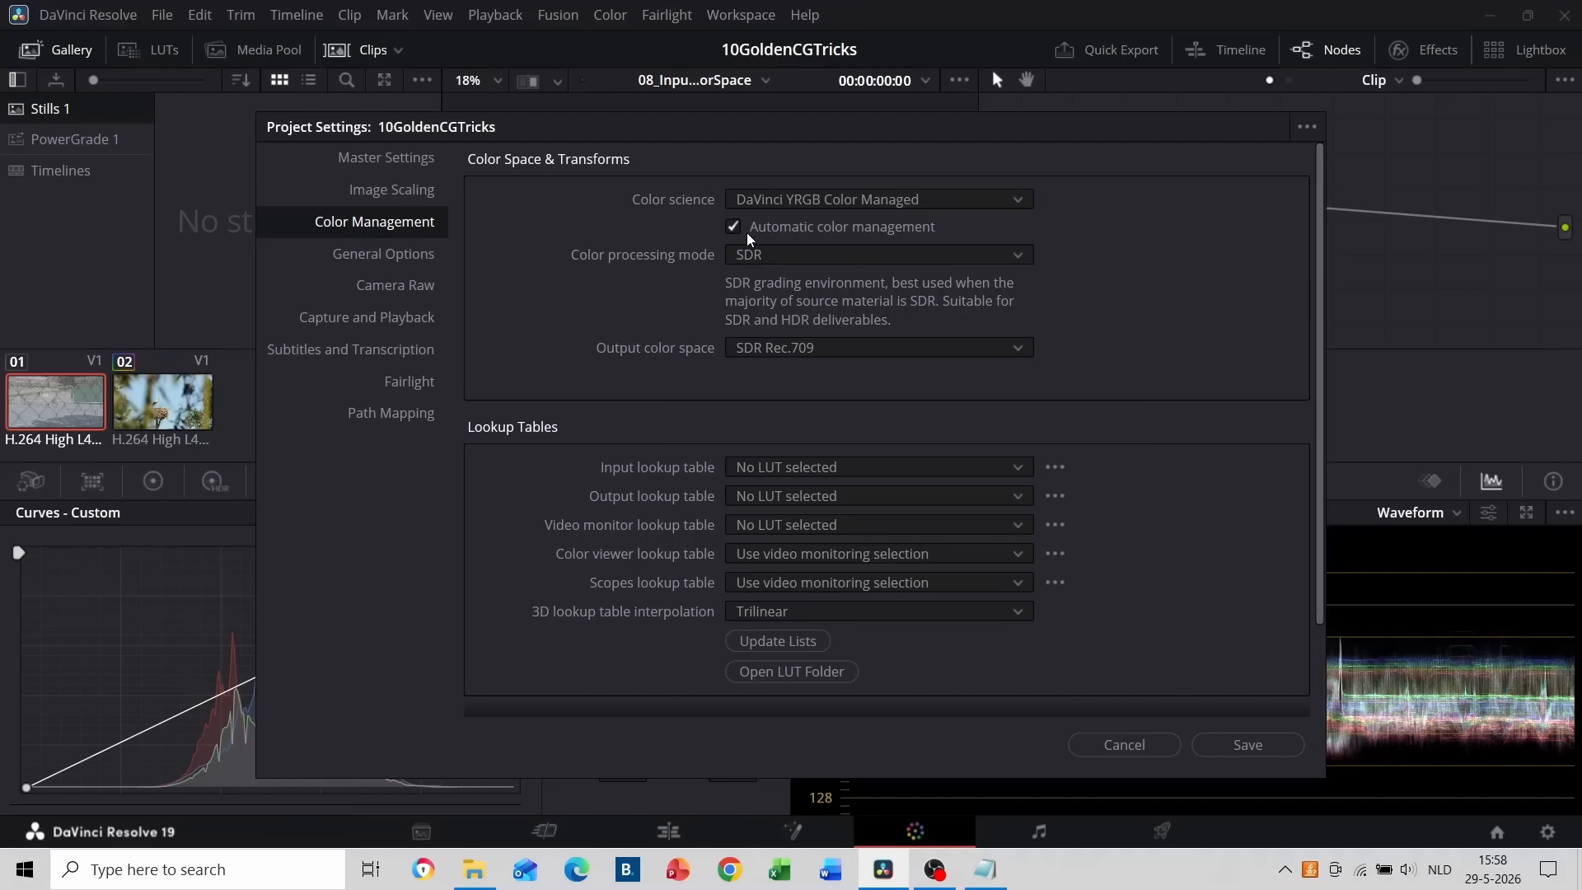
{"action": "left_click", "coordinate": [1247, 744]}
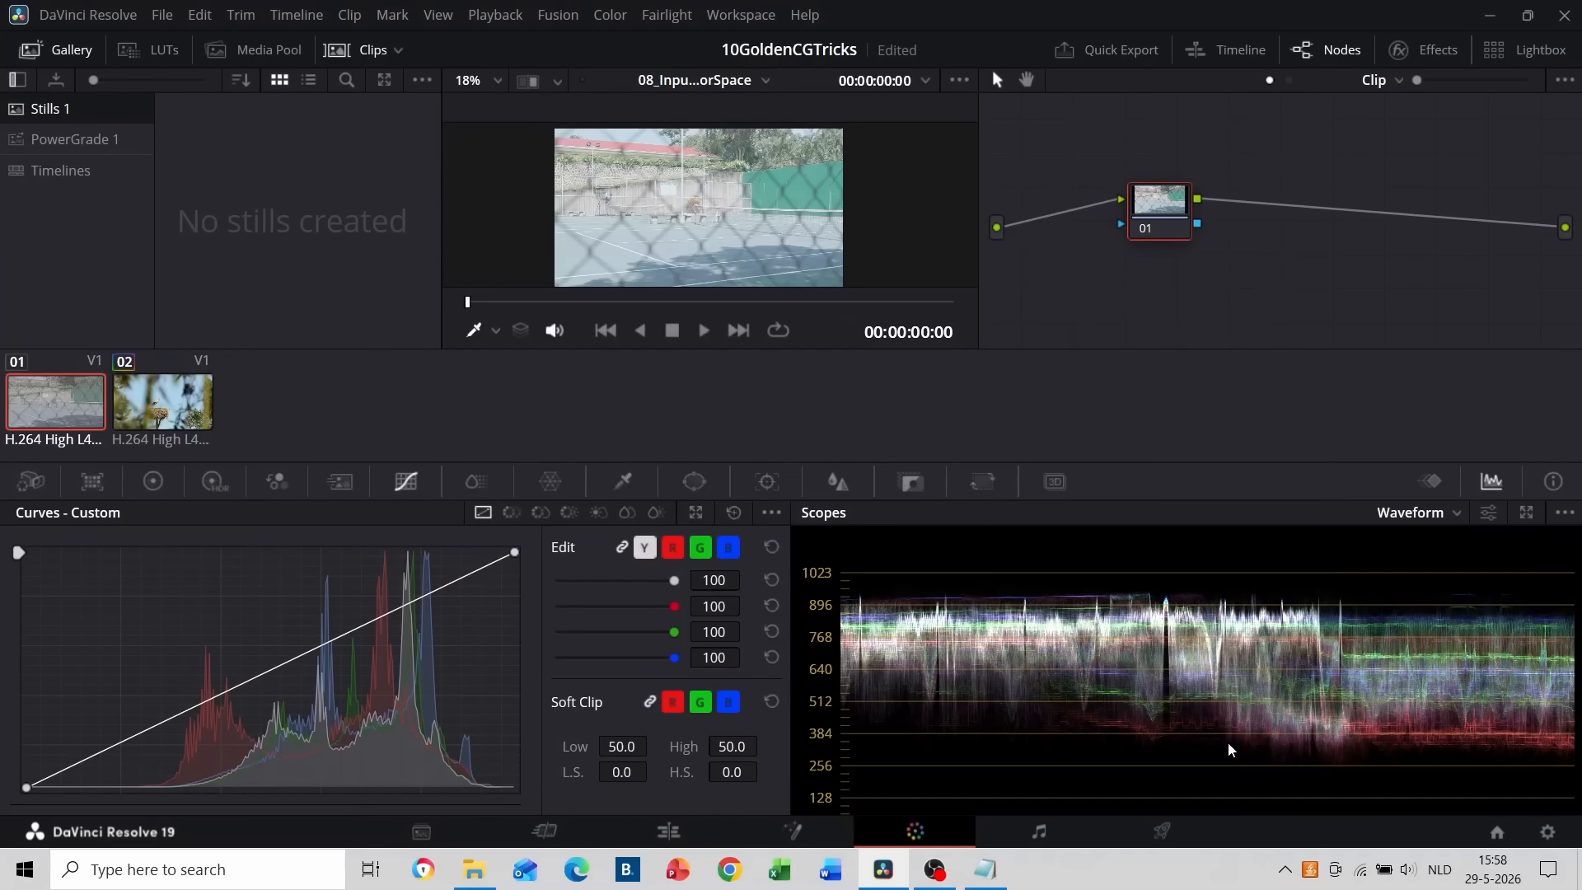
Set the input color space of the fenced court clip in the media pool to Sony S-Gamut/S-Log2.
{"action": "left_click", "coordinate": [256, 49]}
{"action": "right_click", "coordinate": [343, 221]}
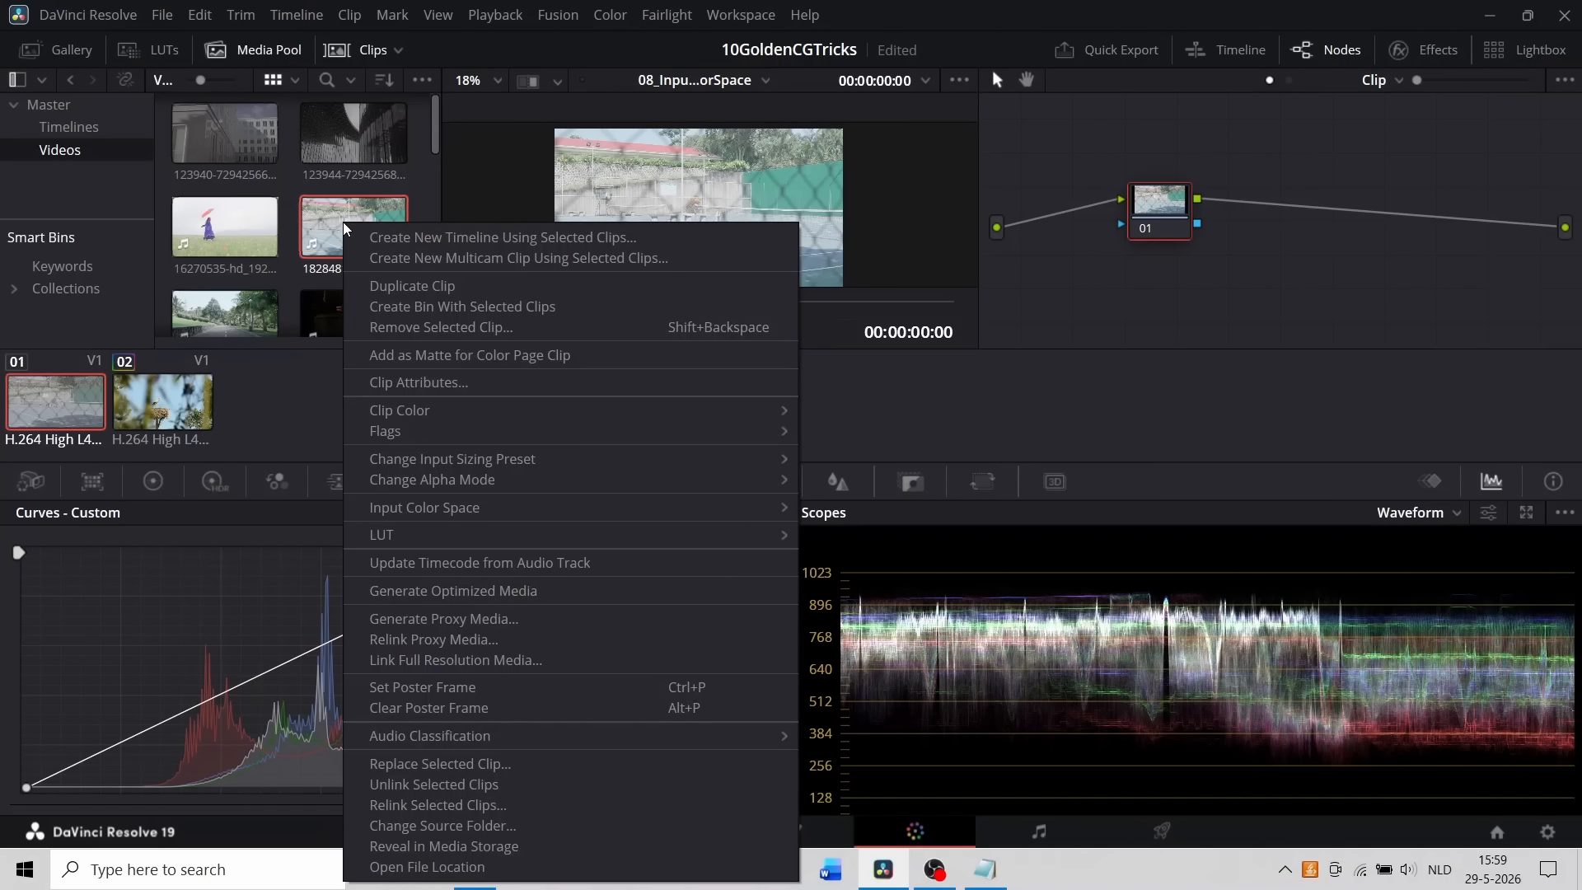
{"action": "mouse_move", "coordinate": [536, 506]}
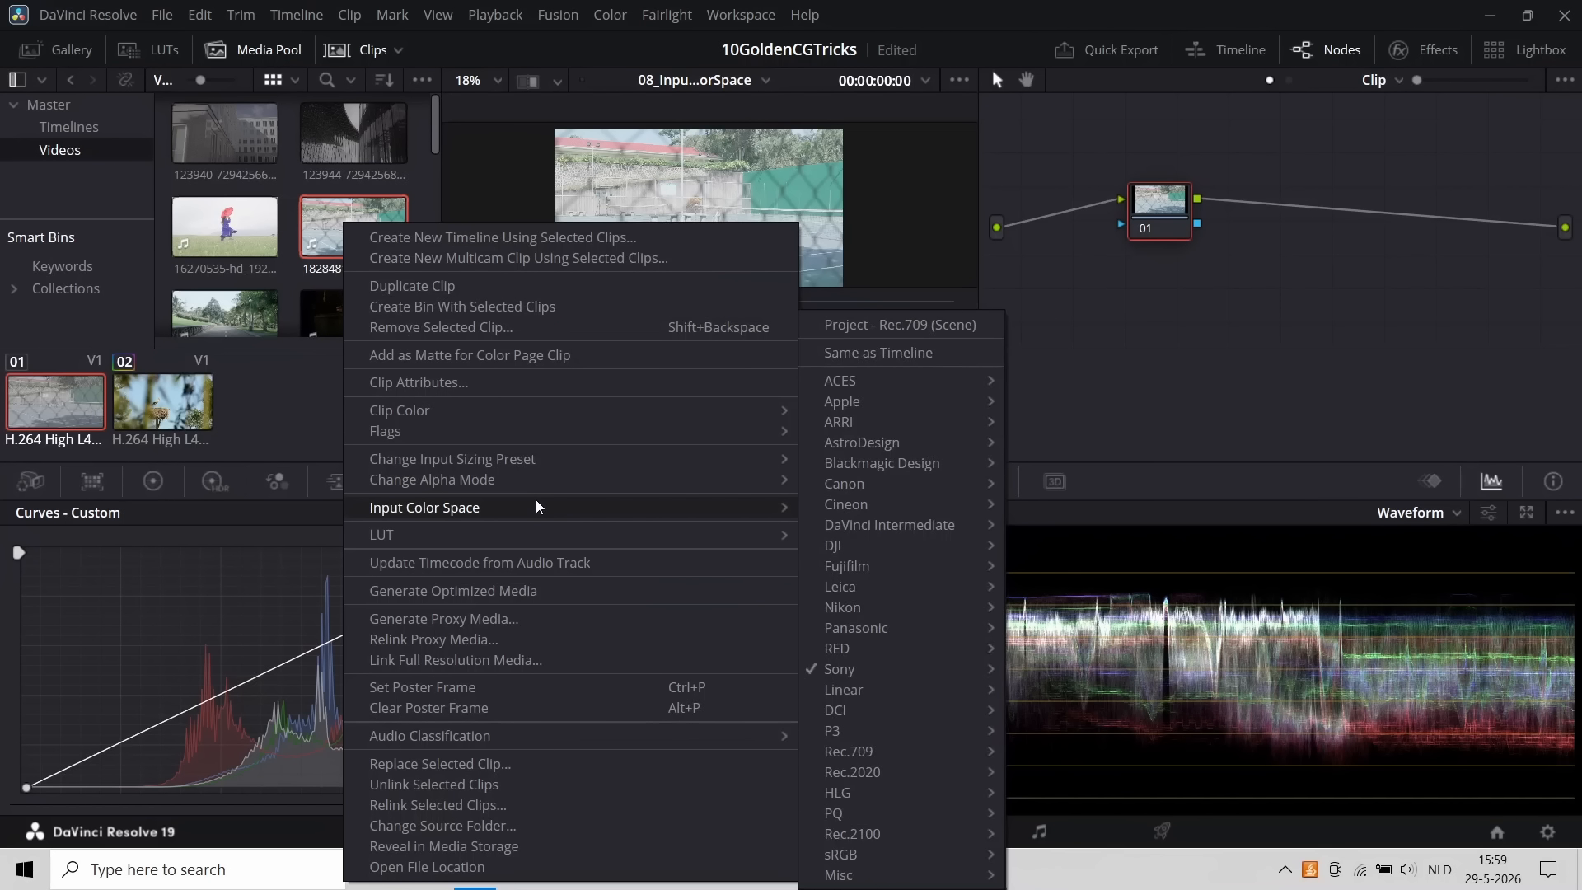
{"action": "mouse_move", "coordinate": [872, 669]}
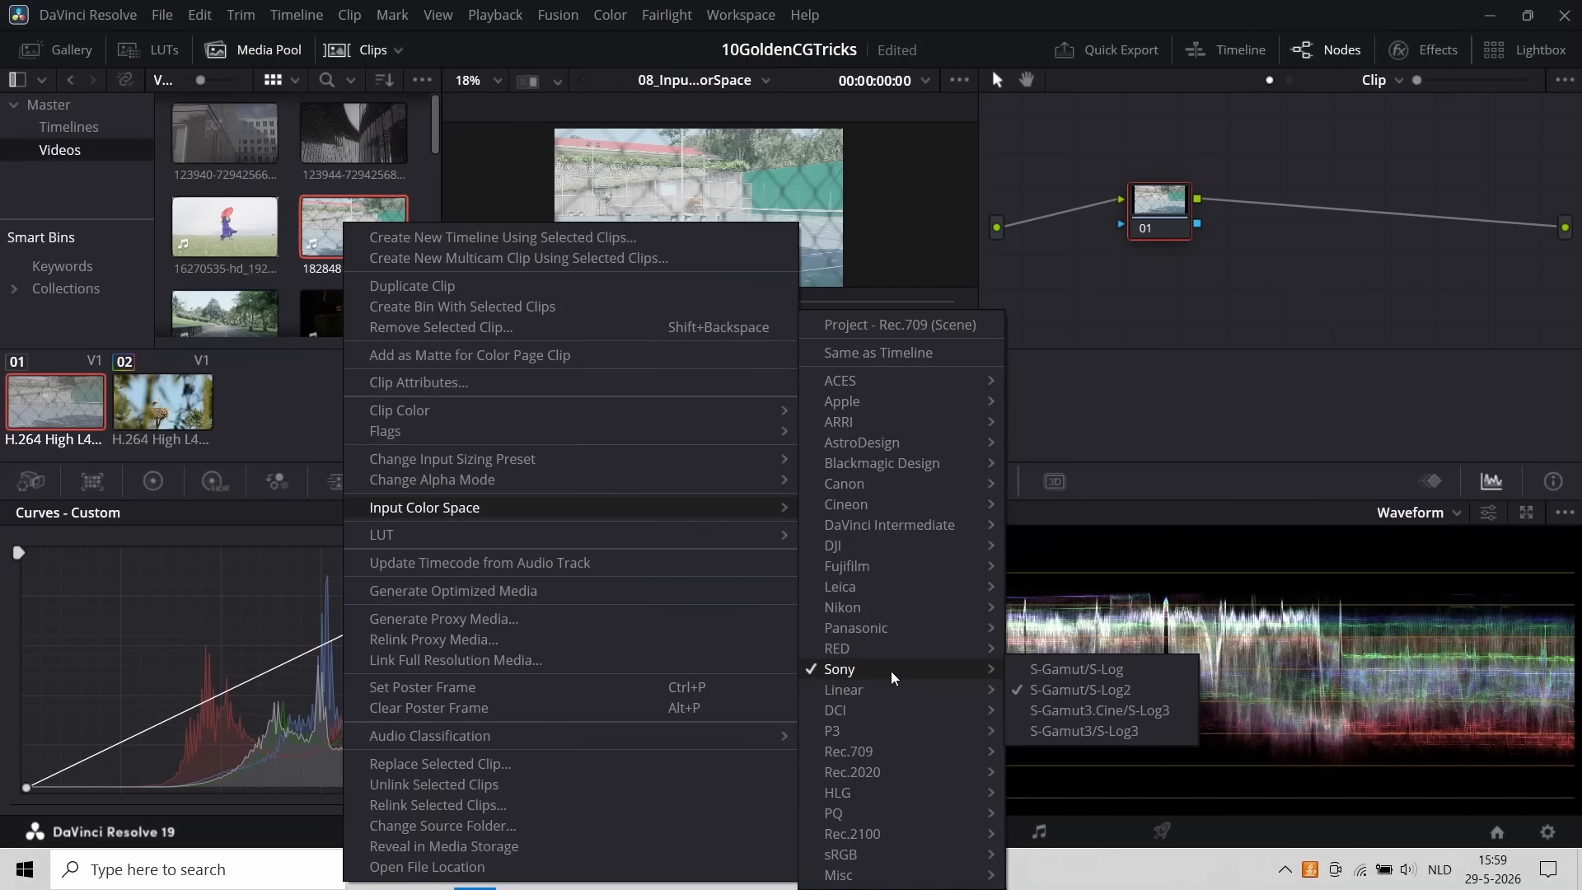
{"action": "left_click", "coordinate": [1136, 689]}
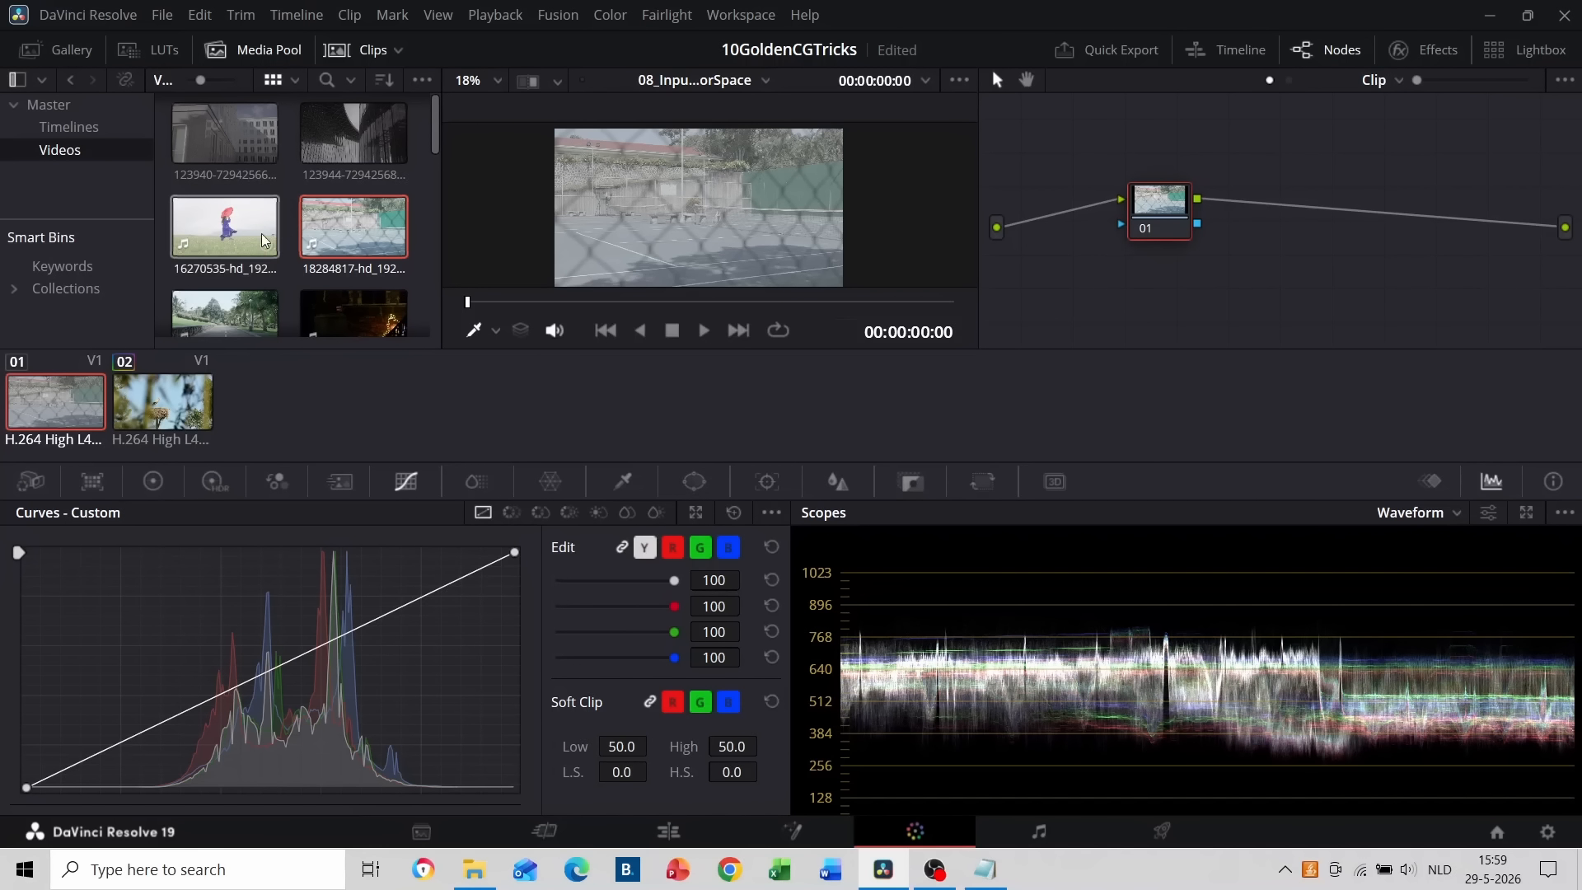
{"action": "right_click", "coordinate": [345, 223]}
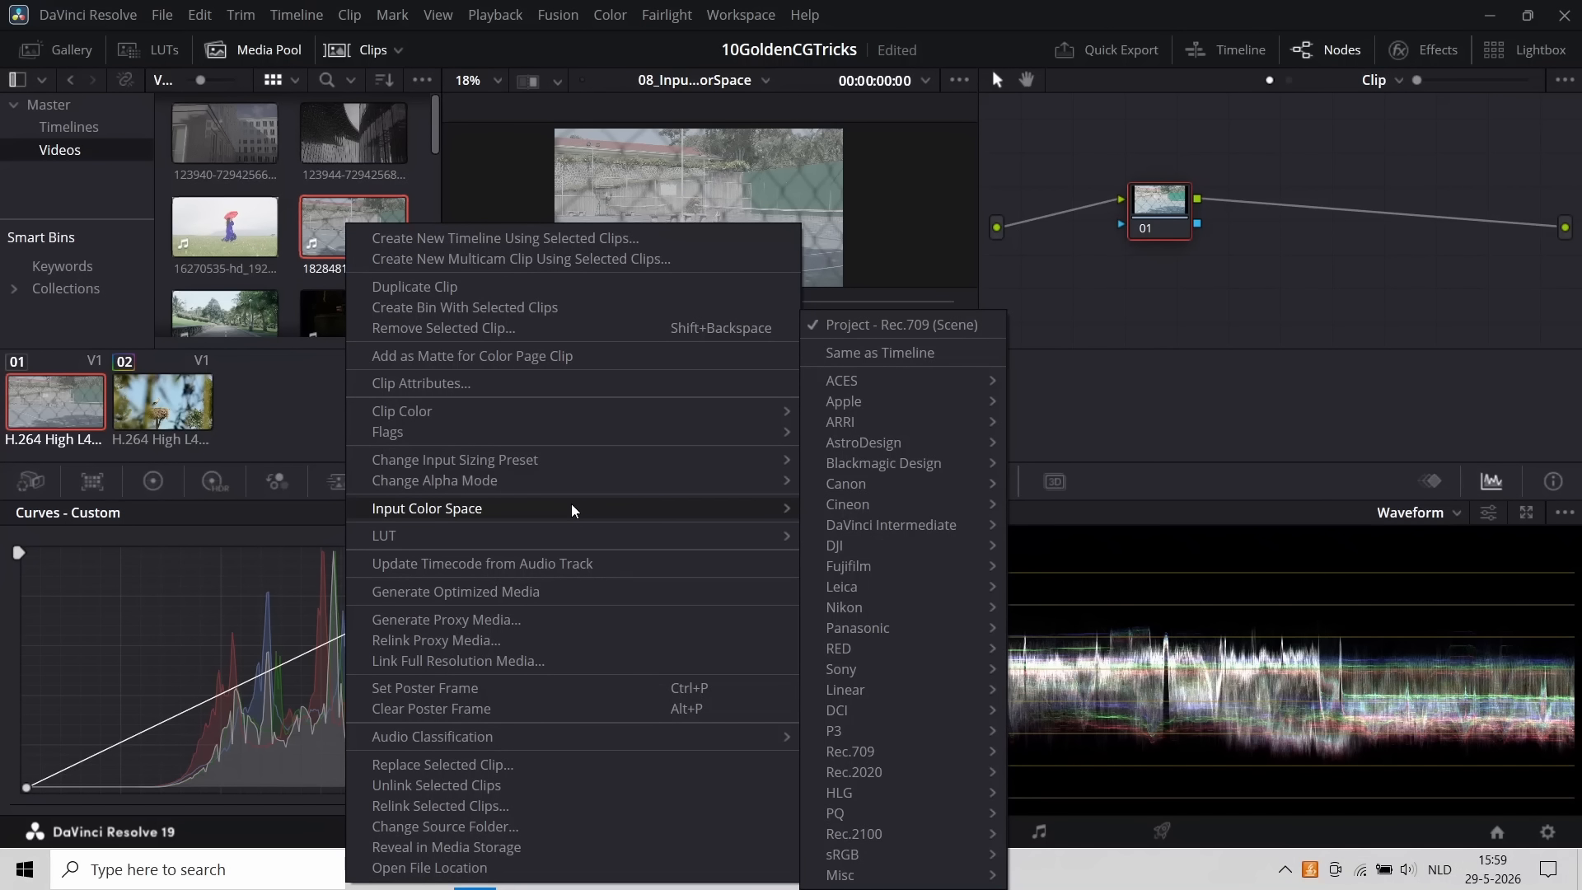
{"action": "mouse_move", "coordinate": [867, 671]}
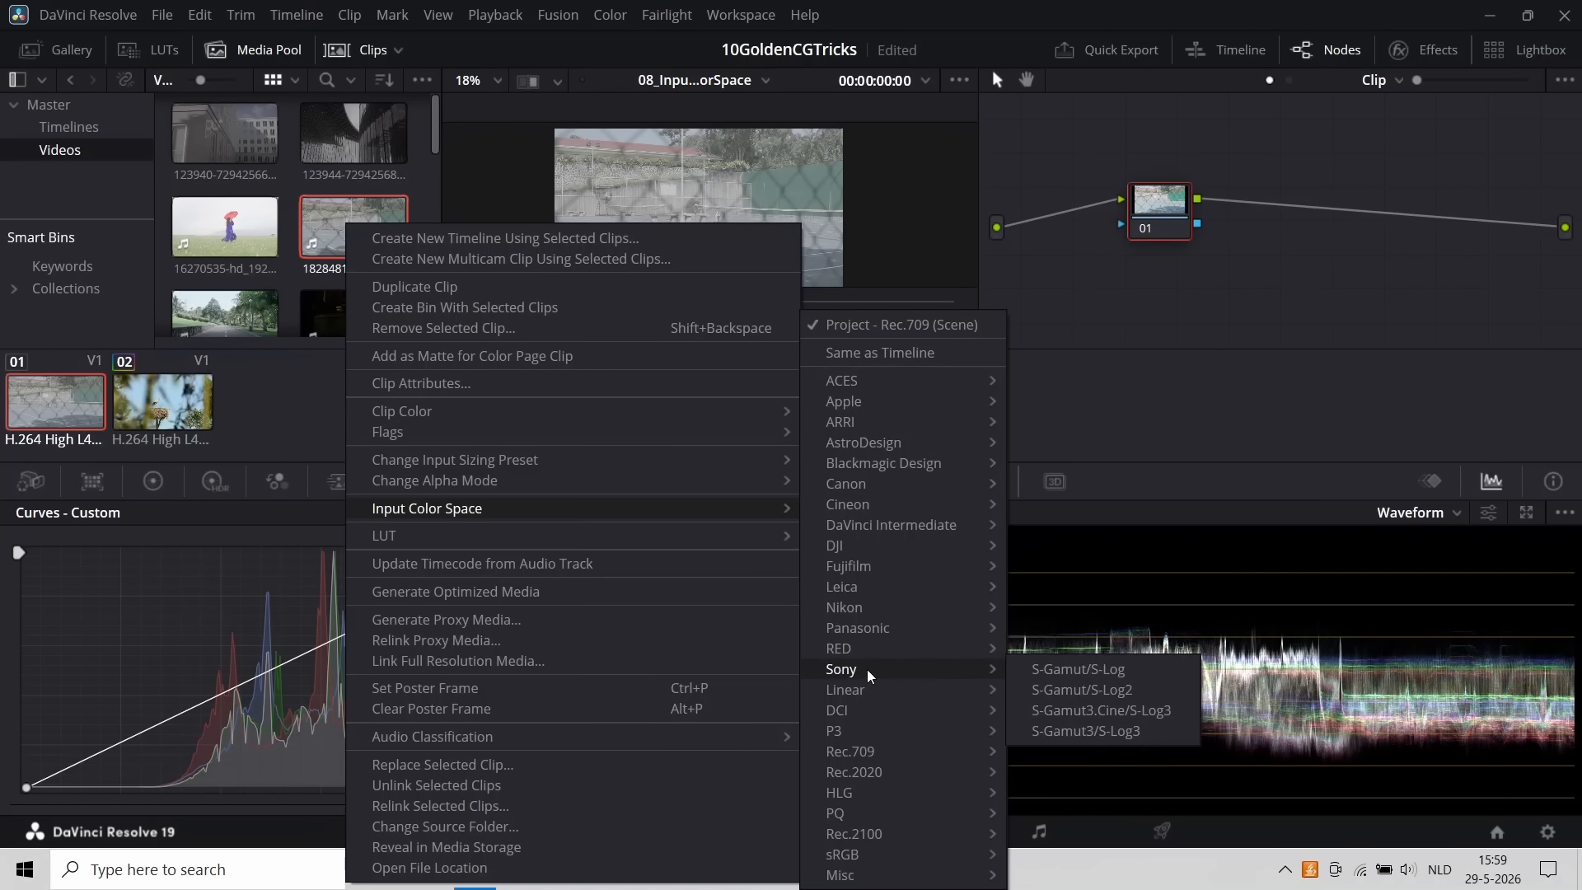
{"action": "left_click", "coordinate": [1144, 691]}
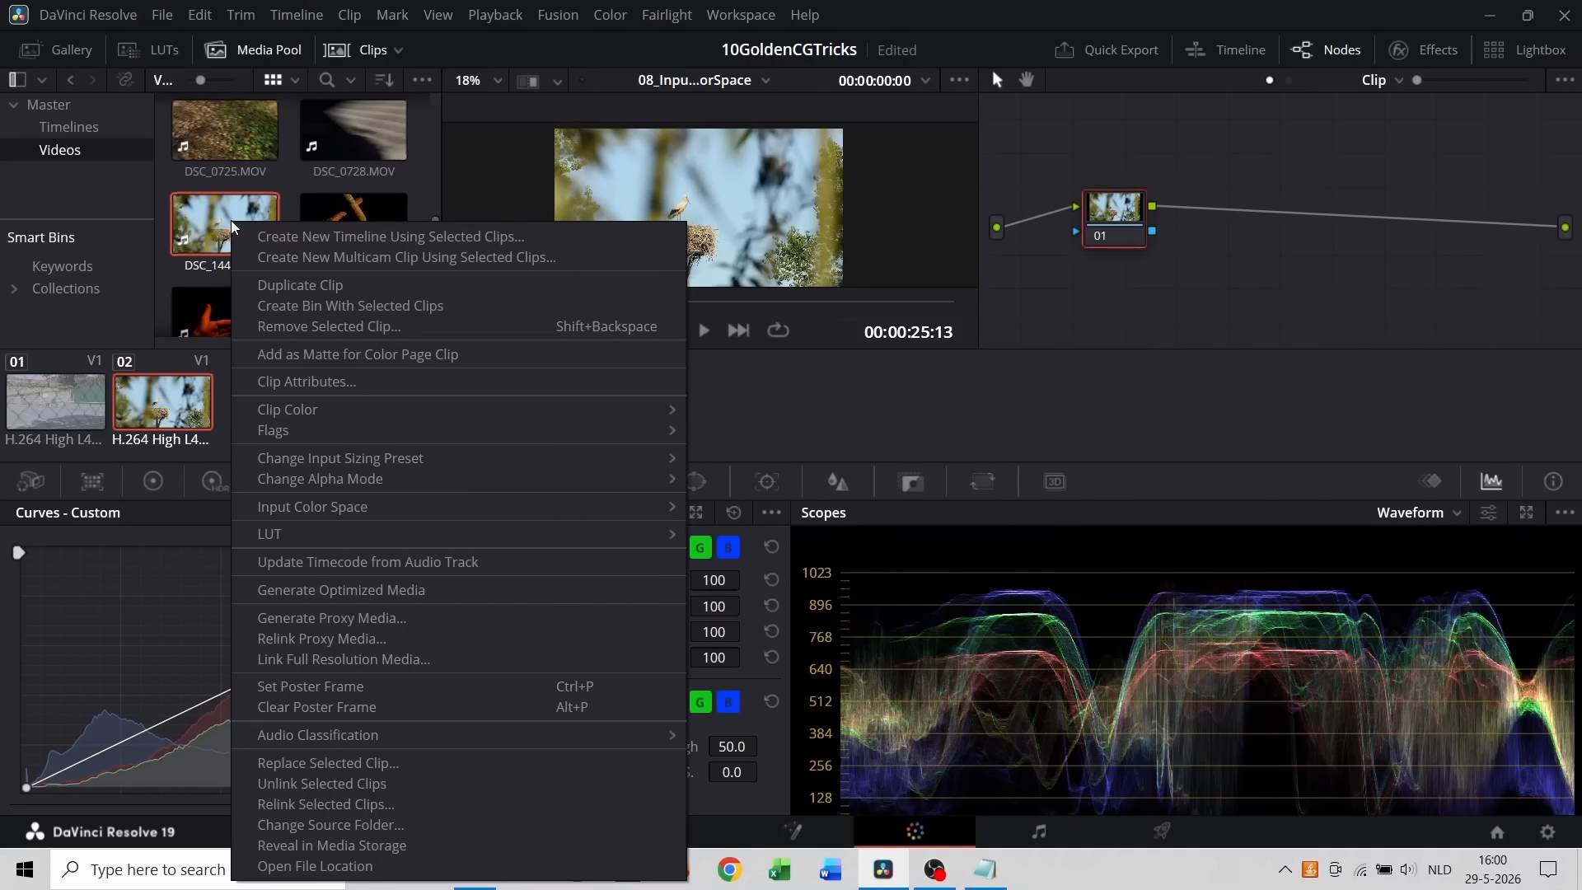
Open the input color space options for the stork nest clip.
{"action": "mouse_move", "coordinate": [446, 507]}
{"action": "mouse_move", "coordinate": [824, 878]}
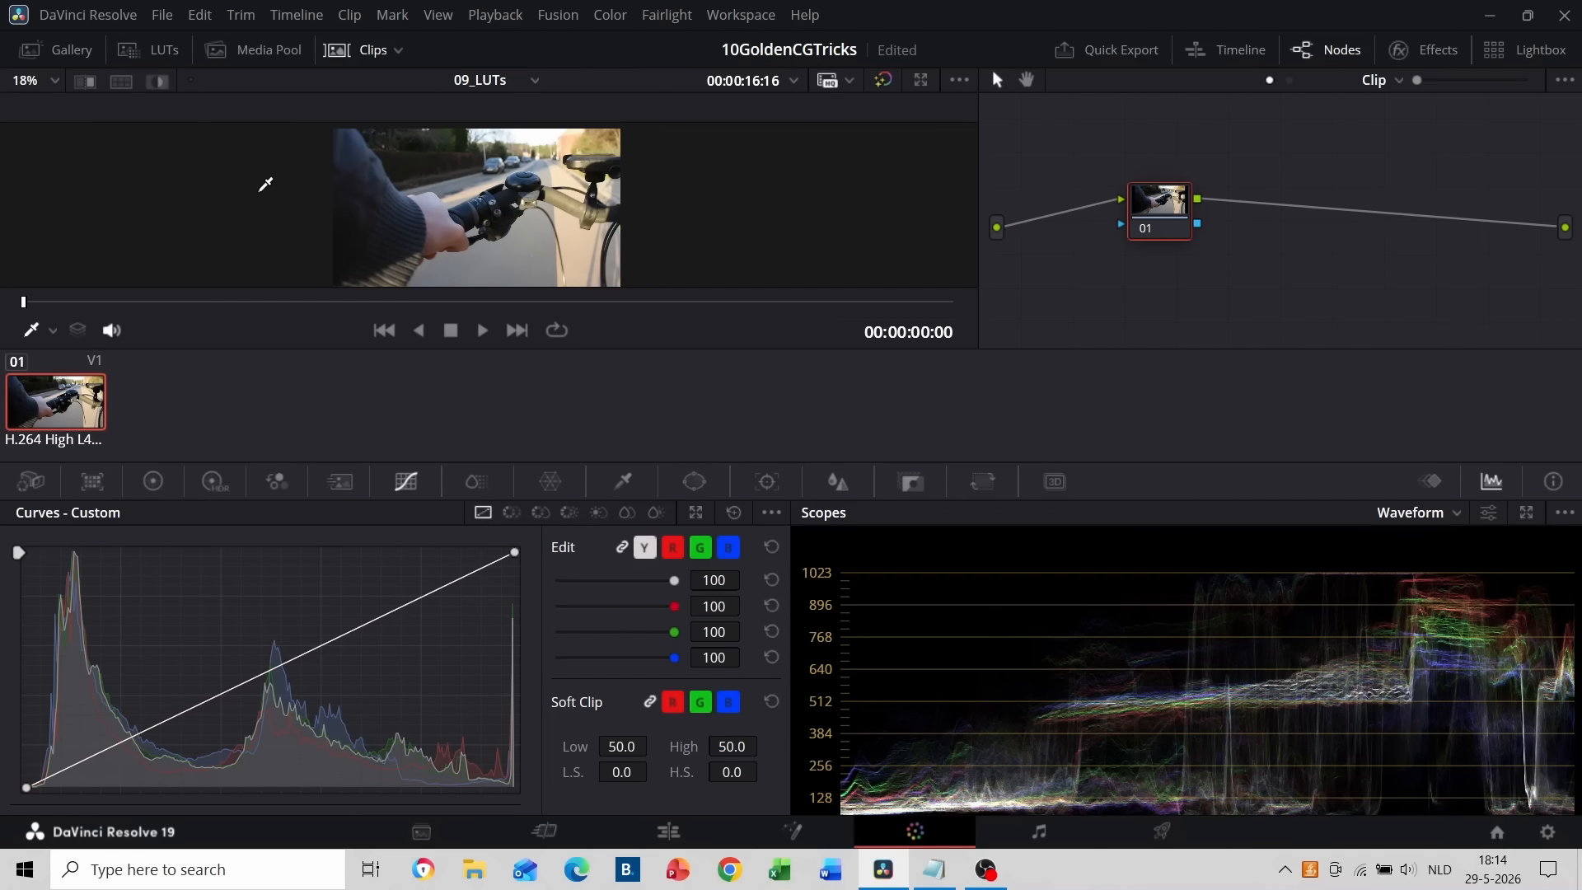
Open the LUT library and apply the Invert Color LUT to node 01 of the bicycle clip.
{"action": "left_click", "coordinate": [177, 53]}
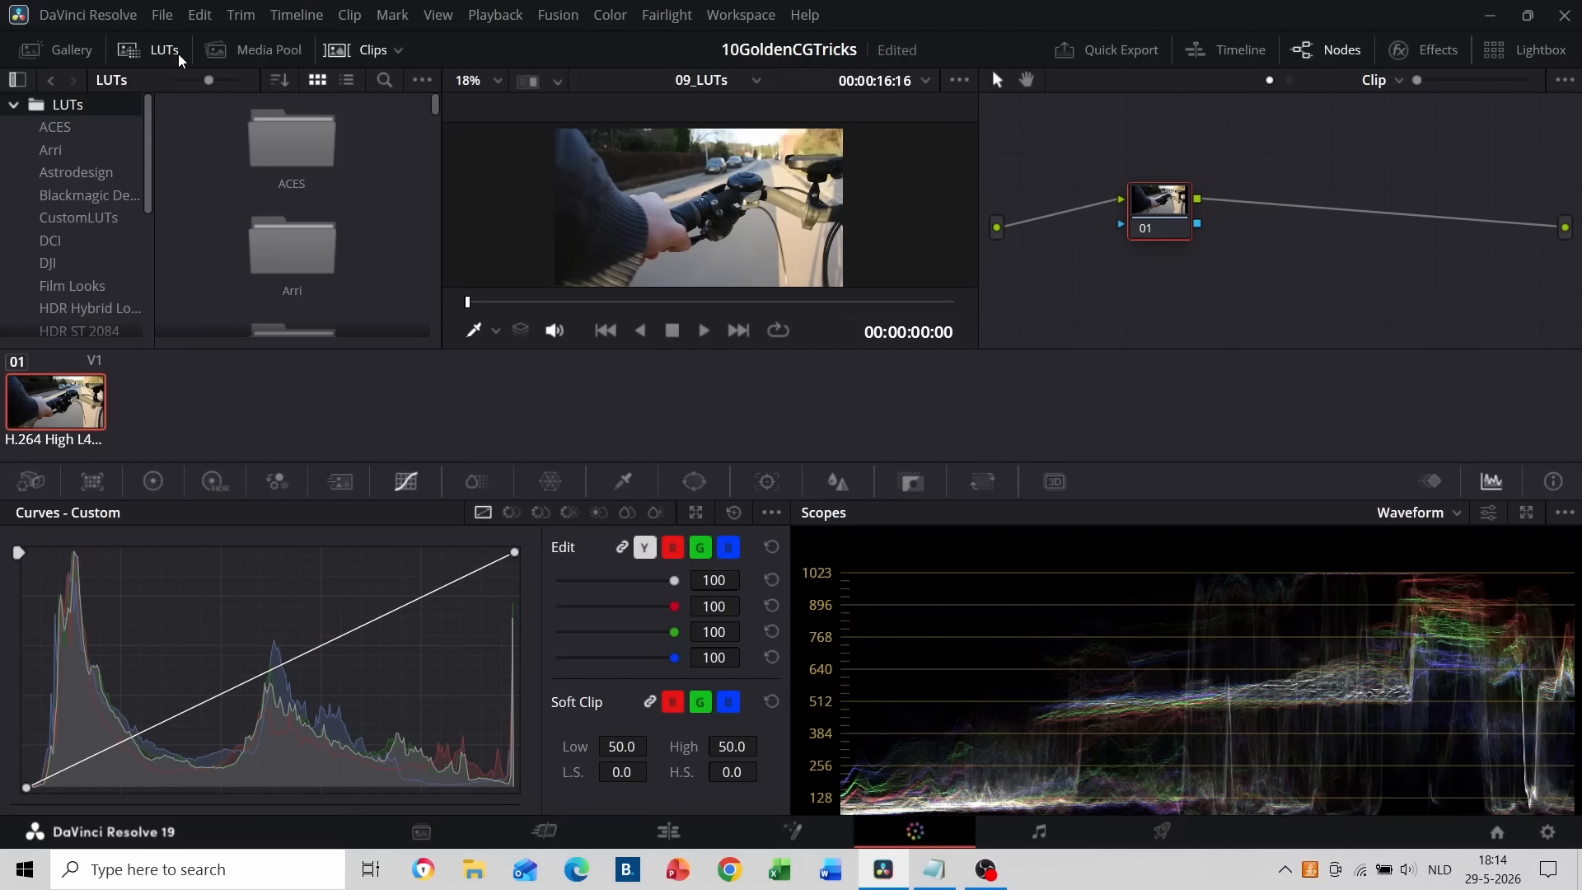
{"action": "scroll", "coordinate": [247, 182], "scroll_direction": "down", "scroll_amount": 5}
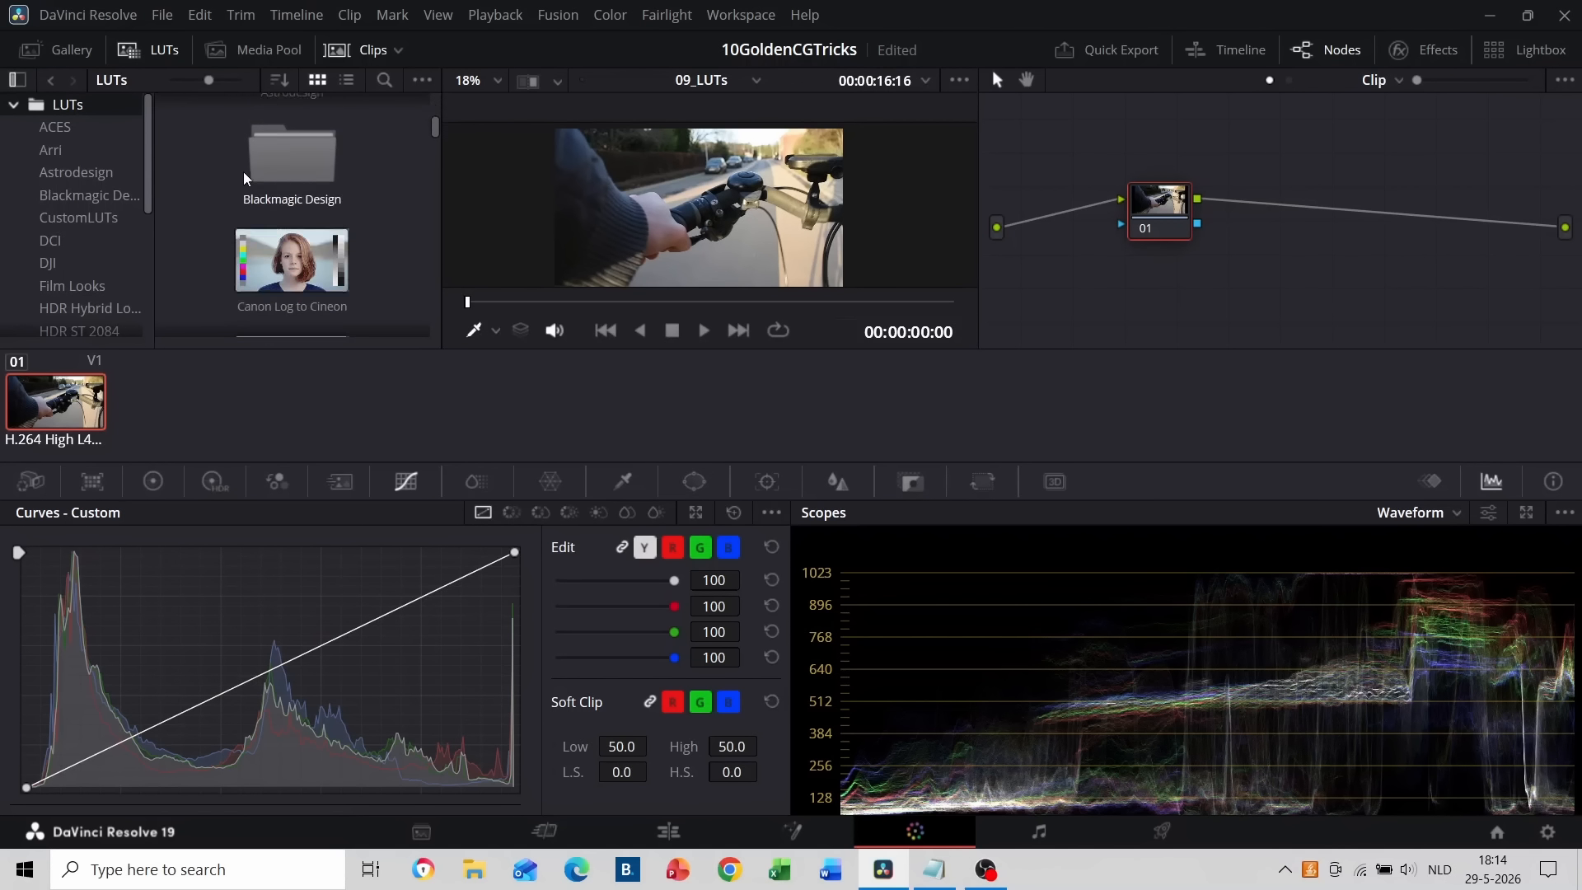
{"action": "scroll", "coordinate": [244, 172], "scroll_direction": "down", "scroll_amount": 3}
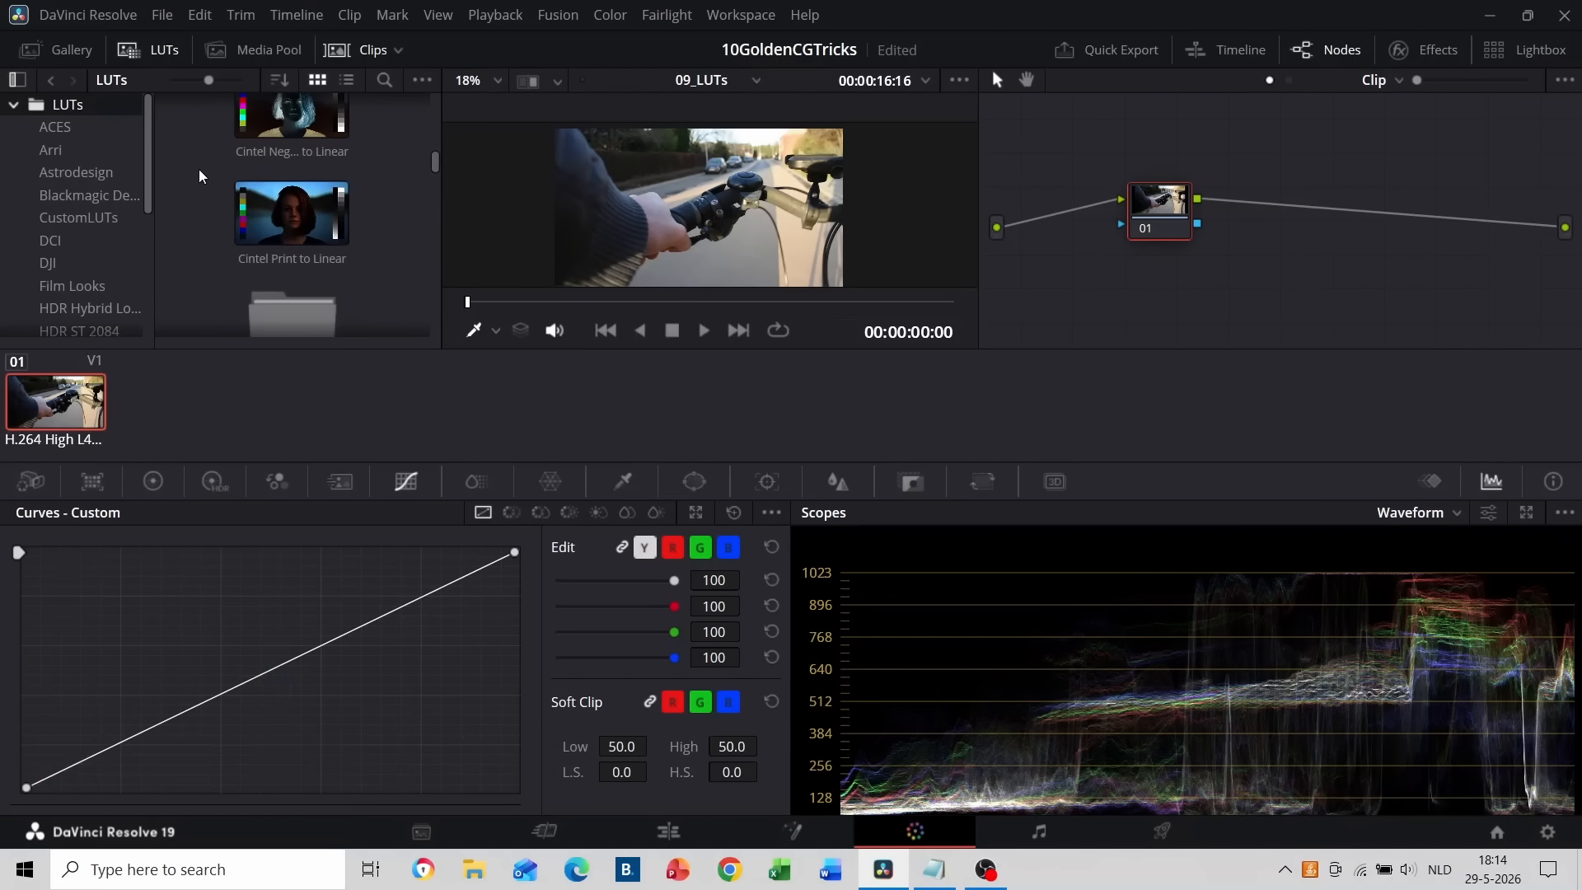
{"action": "scroll", "coordinate": [199, 170], "scroll_direction": "down", "scroll_amount": 4}
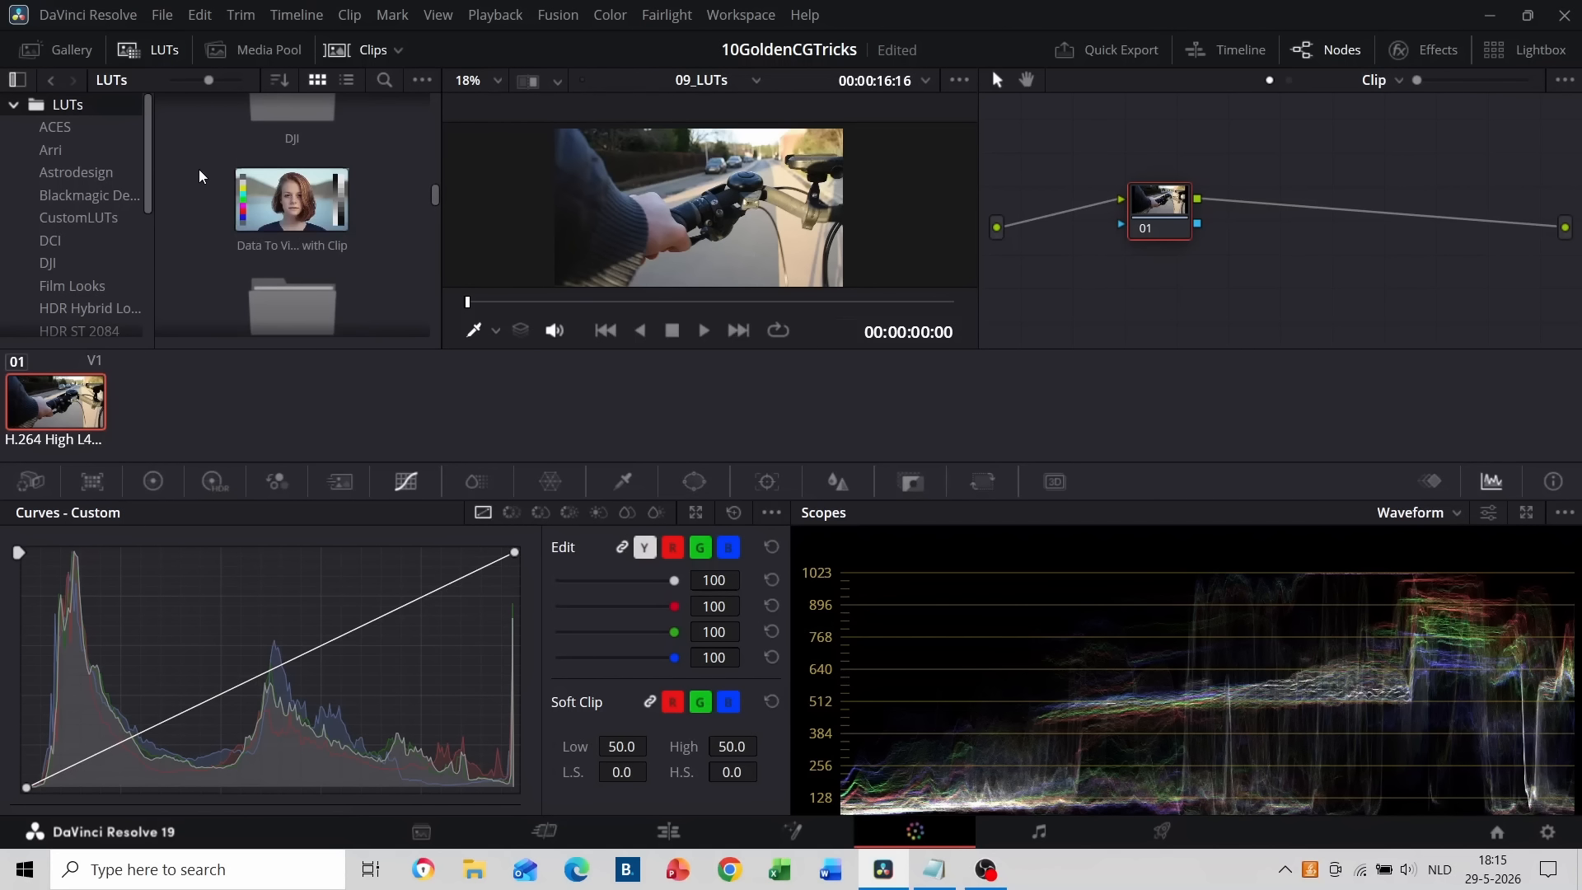
{"action": "scroll", "coordinate": [199, 170], "scroll_direction": "down", "scroll_amount": 4}
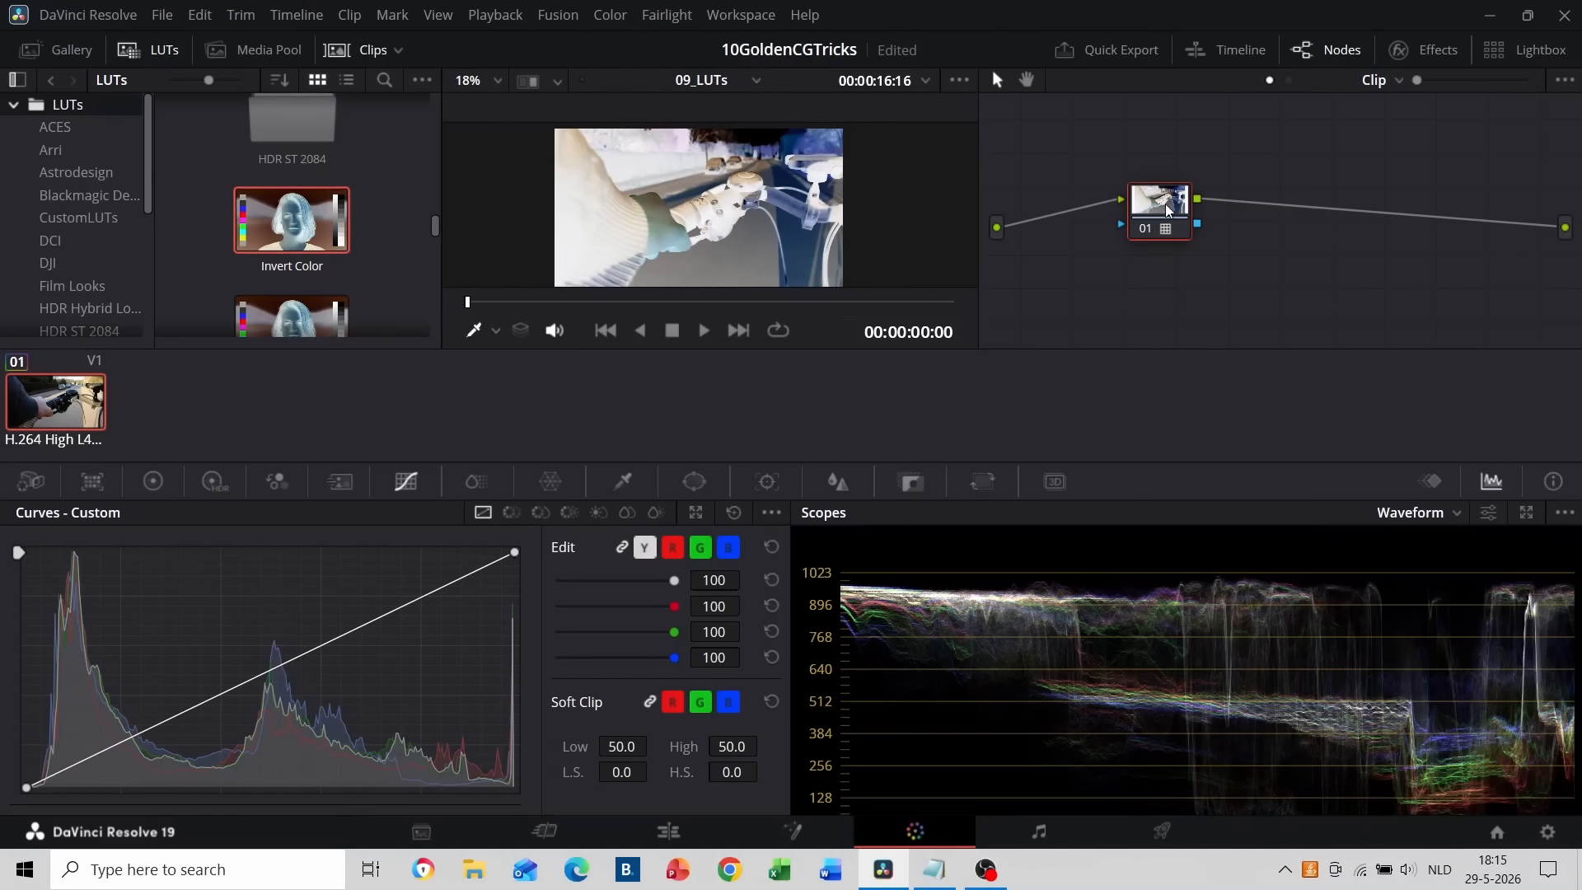
Find the VFX IO LUTs and apply the Linear to sLog2 LUT to node 01 of the bicycle clip.
{"action": "scroll", "coordinate": [51, 289], "scroll_direction": "down", "scroll_amount": 3}
{"action": "left_click", "coordinate": [53, 295]}
{"action": "scroll", "coordinate": [209, 225], "scroll_direction": "down", "scroll_amount": 2}
{"action": "left_click_drag", "start_coordinate": [279, 267], "coordinate": [1173, 207]}
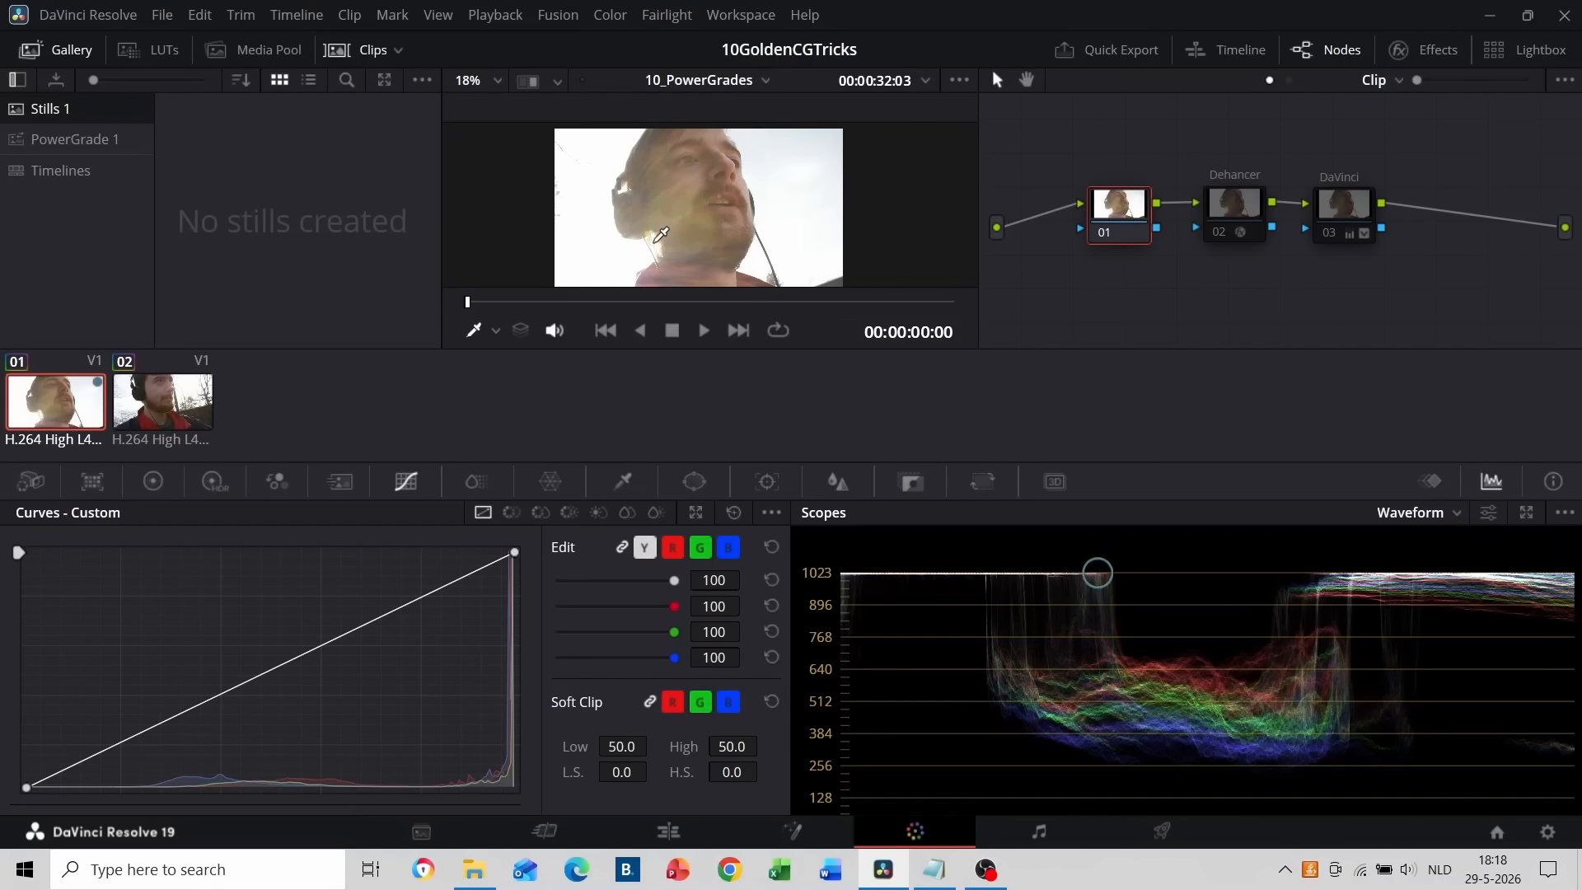
Inspect the clipped highlights around the face in the first clip and enable its Dehancer and DaVinci nodes.
{"action": "scroll", "coordinate": [662, 244], "scroll_direction": "up", "scroll_amount": 3}
{"action": "scroll", "coordinate": [661, 248], "scroll_direction": "up", "scroll_amount": 1}
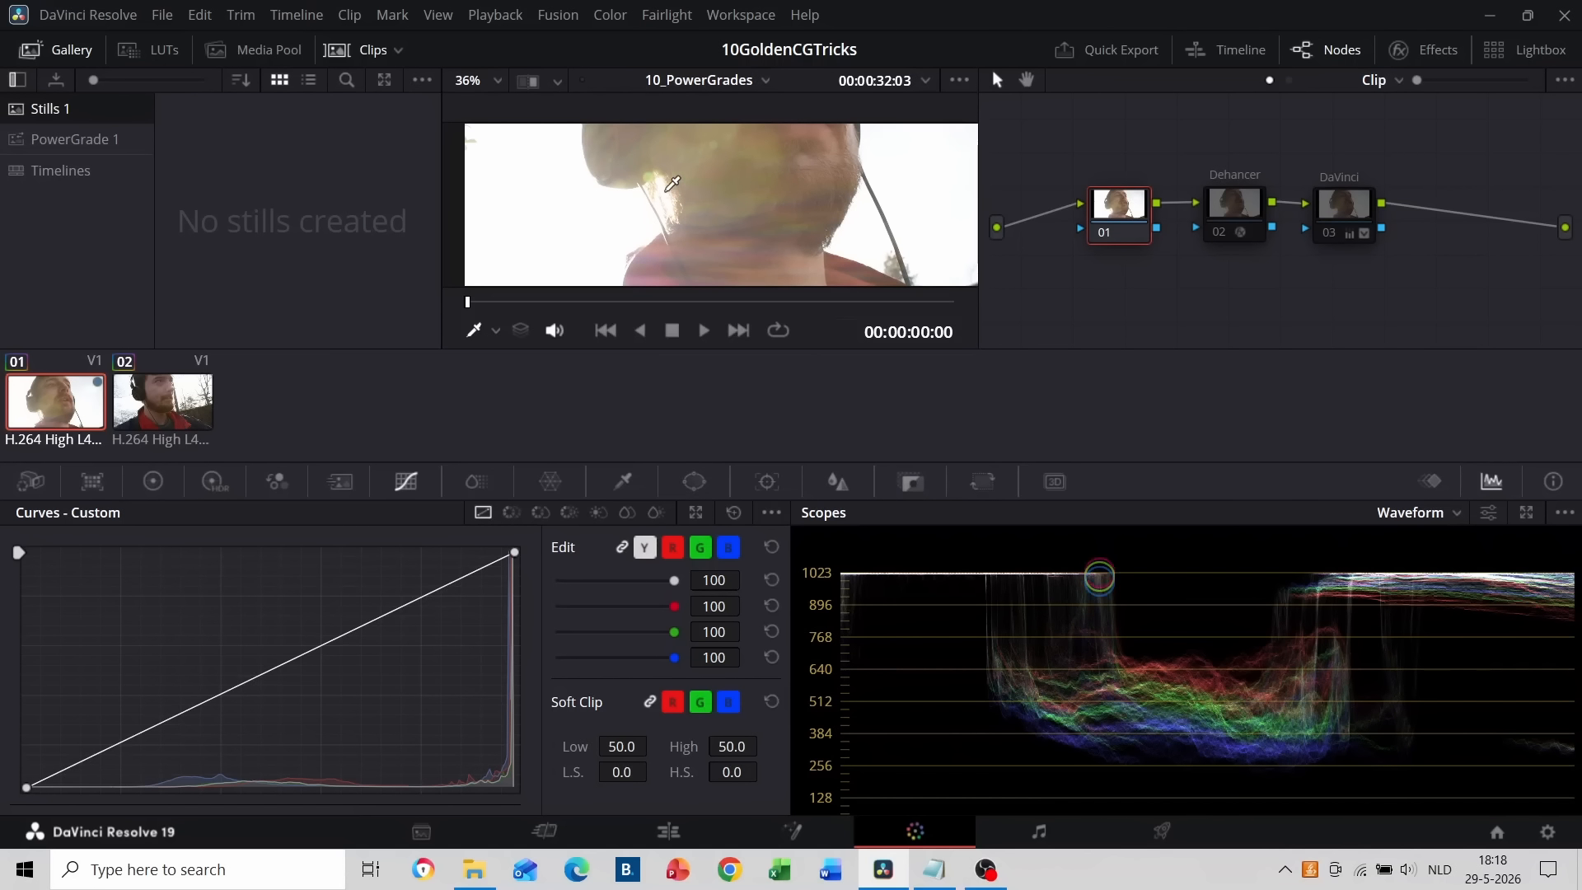
{"action": "scroll", "coordinate": [678, 196], "scroll_direction": "down", "scroll_amount": 4}
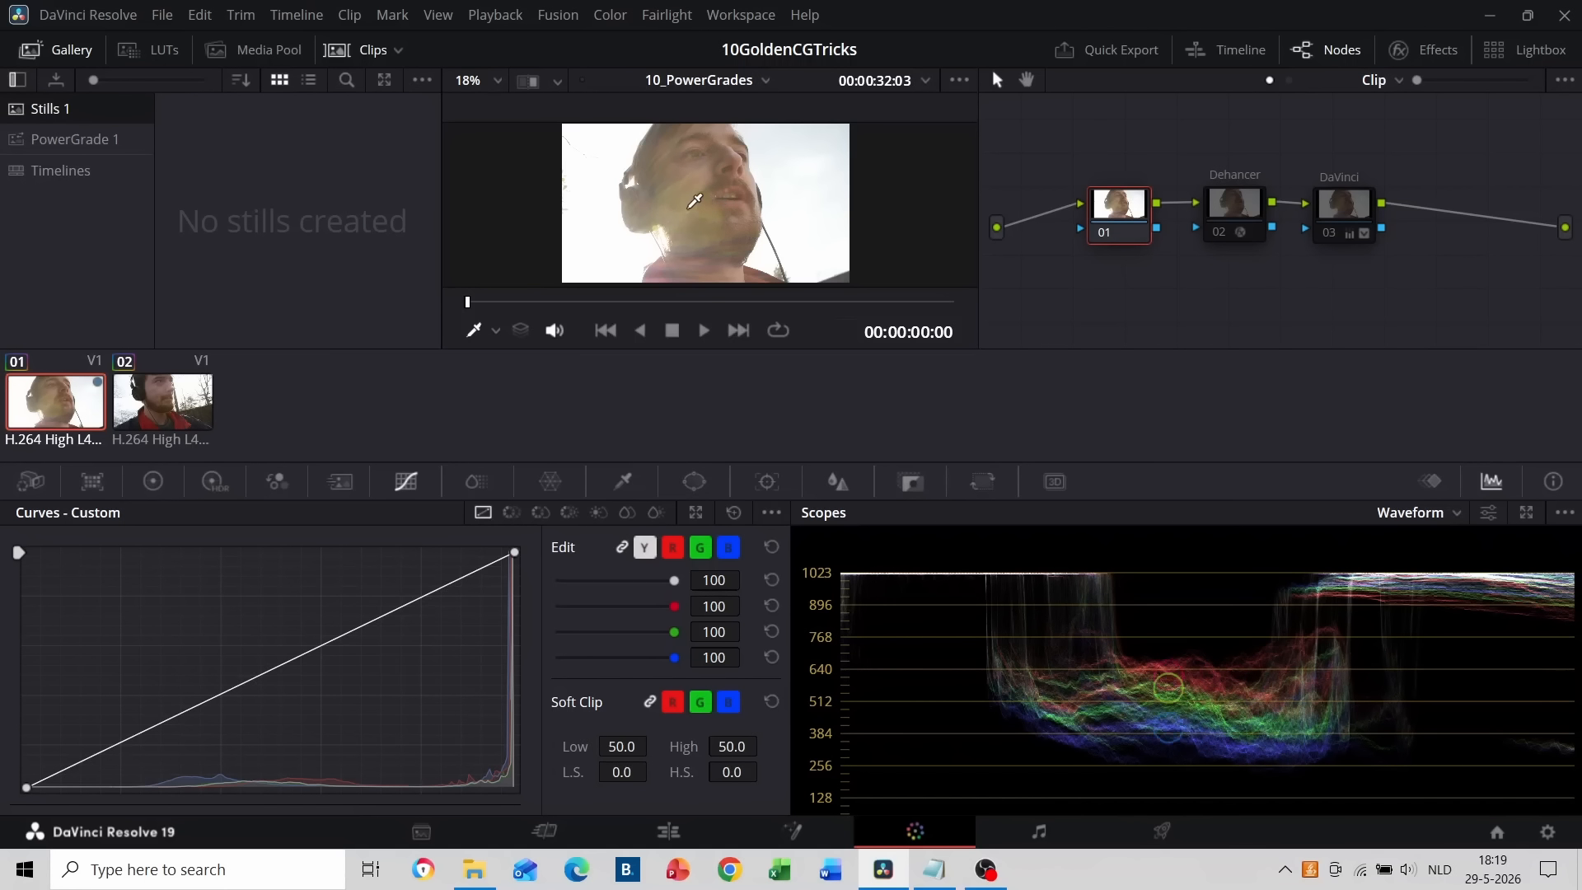
{"action": "left_click_drag", "start_coordinate": [1216, 140], "coordinate": [1368, 276]}
{"action": "key", "text": "ctrl+d"}
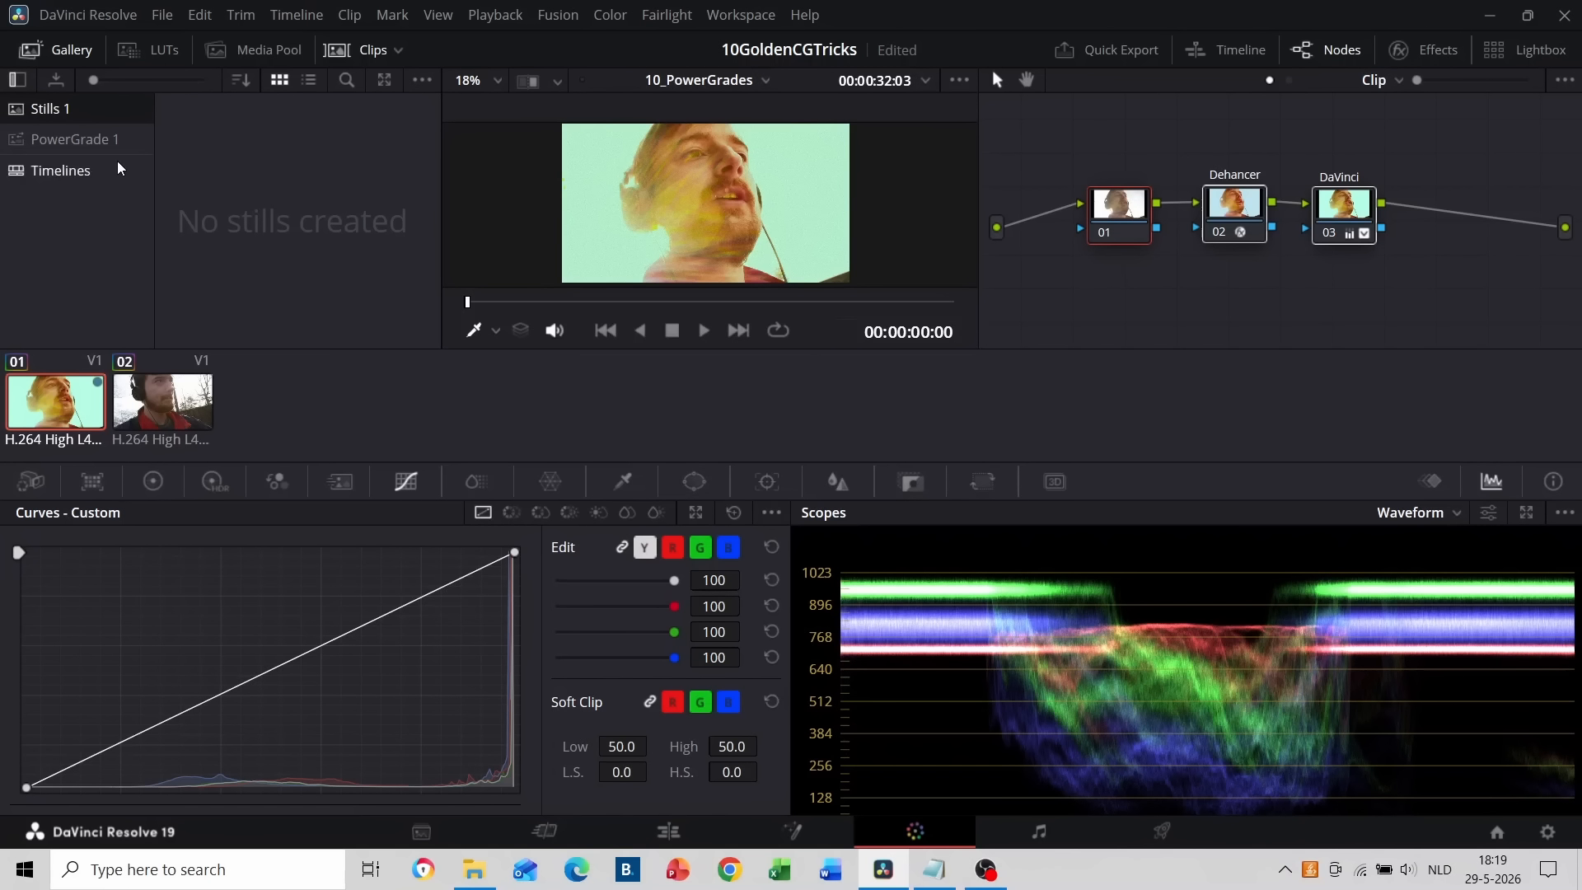
Grab a still of the first clip's grade into the PowerGrade 1 album and apply it to the second clip.
{"action": "left_click", "coordinate": [92, 152]}
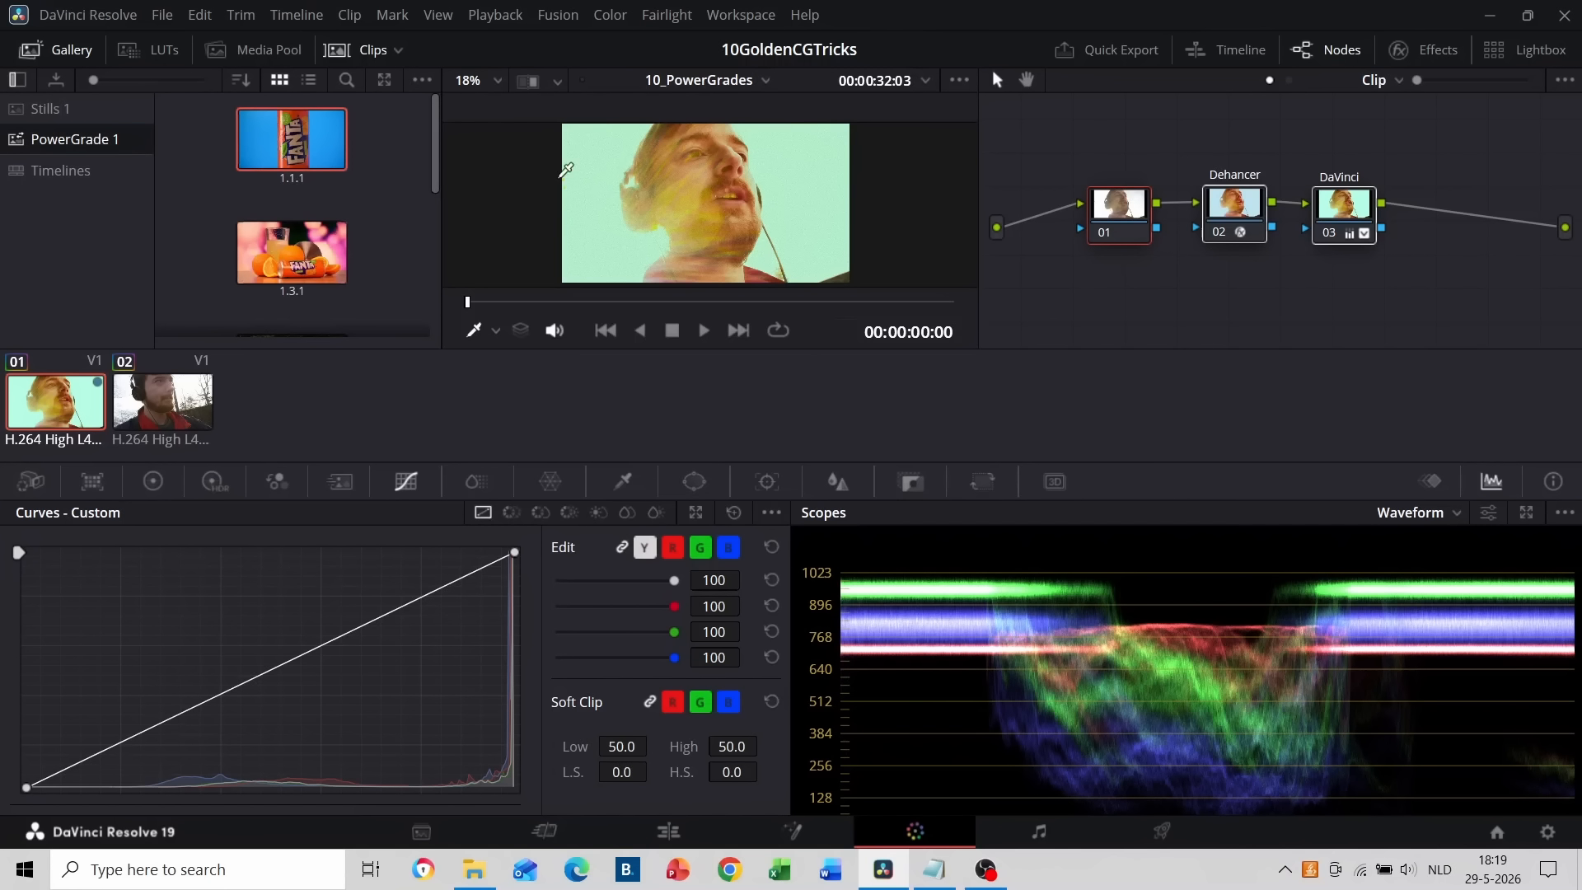
{"action": "right_click", "coordinate": [669, 191]}
{"action": "left_click", "coordinate": [699, 204]}
{"action": "left_click", "coordinate": [182, 403]}
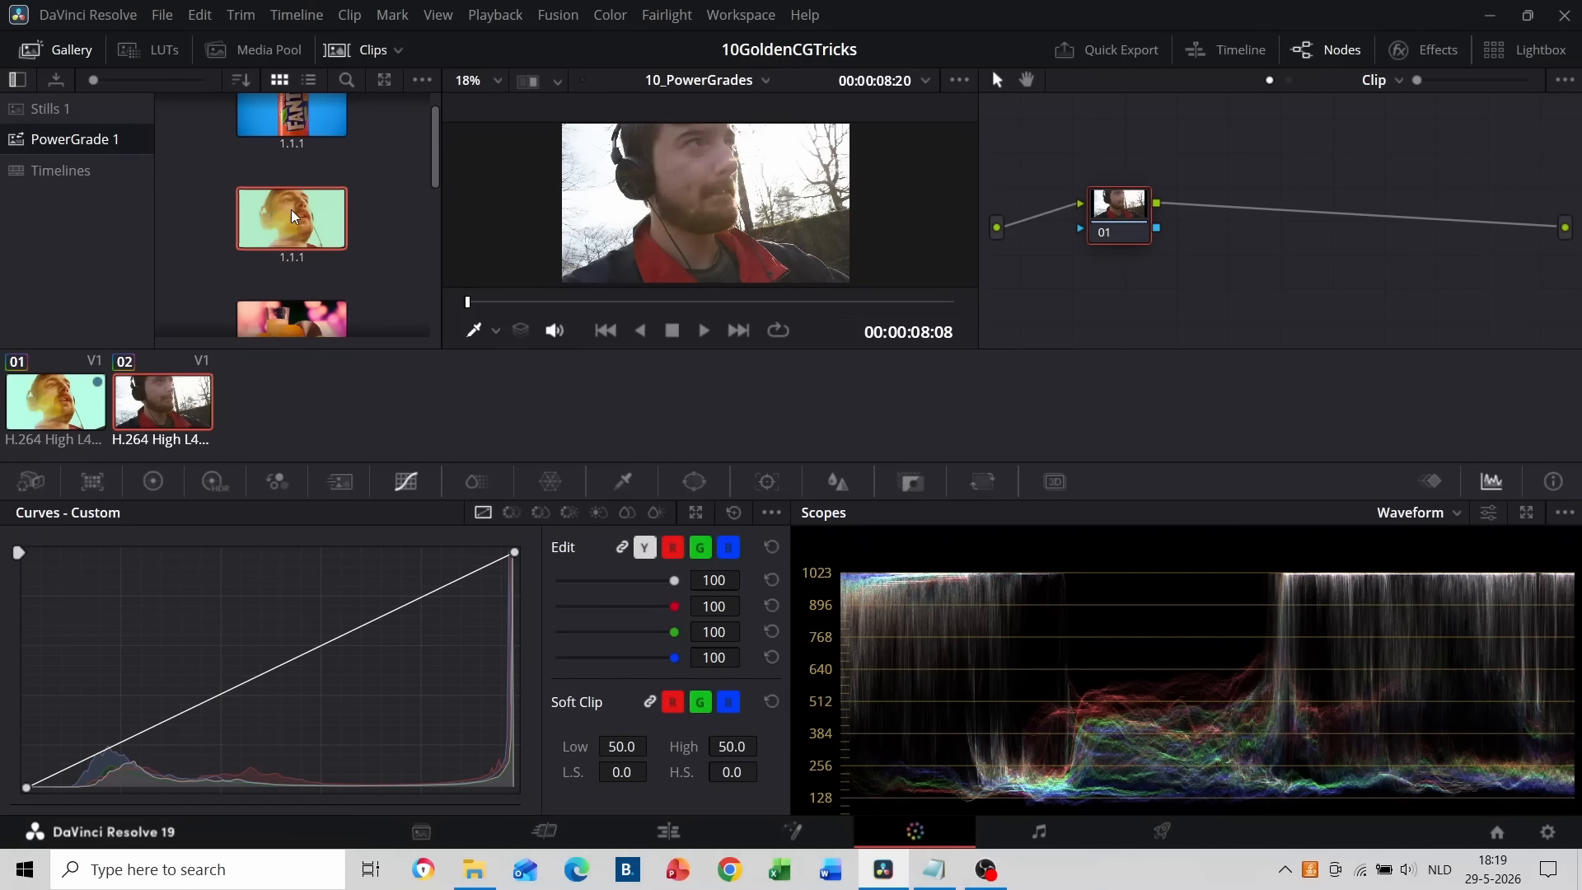
{"action": "left_click_drag", "start_coordinate": [519, 191], "coordinate": [650, 208]}
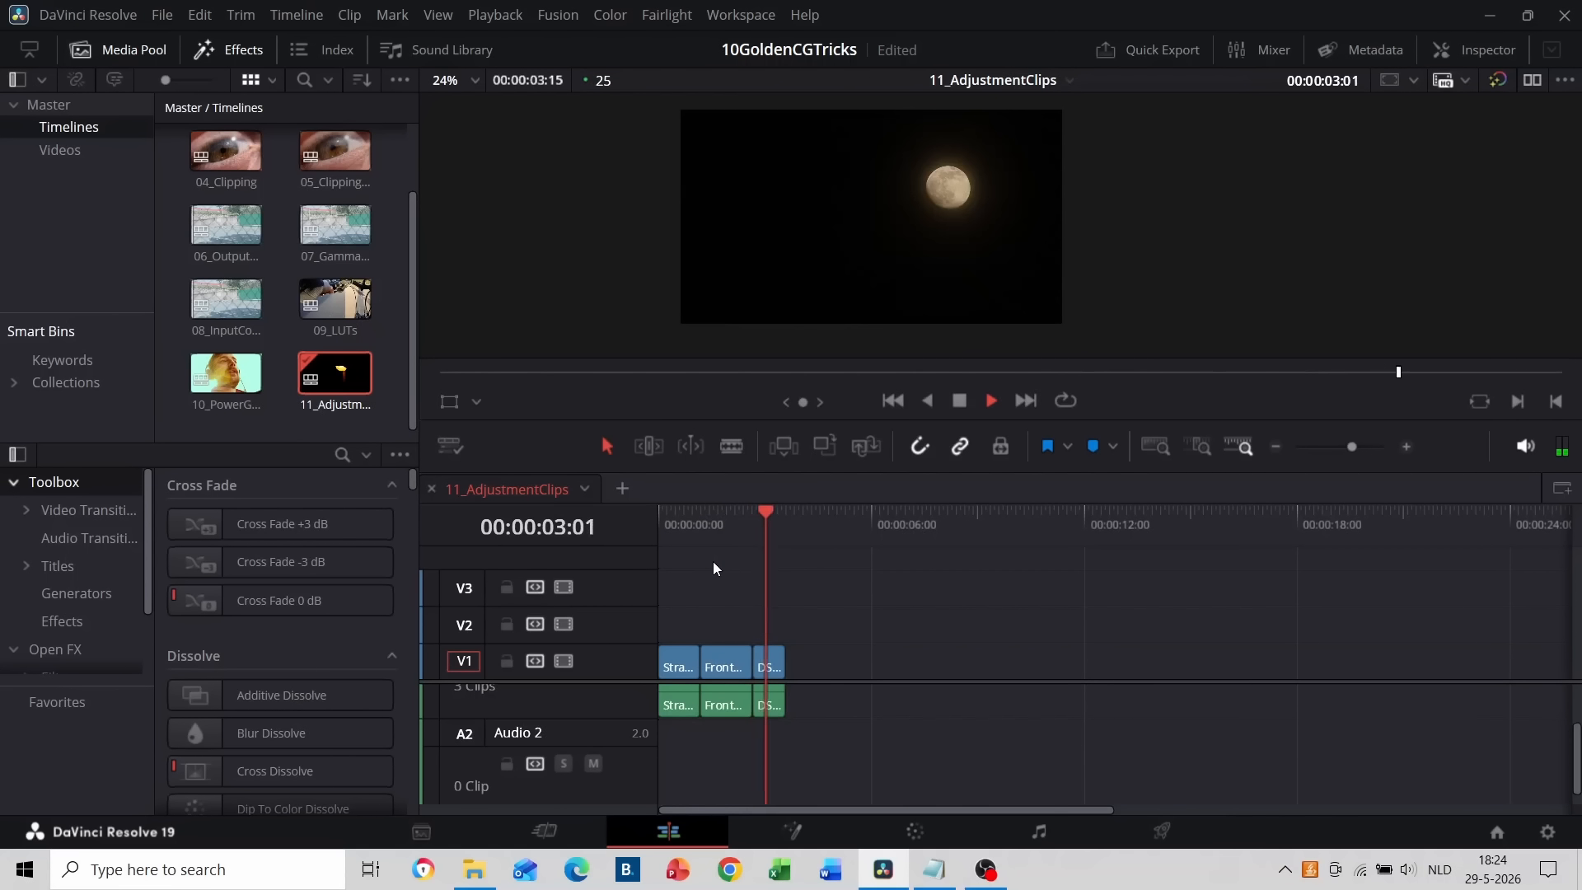
Place an adjustment clip on track V2 above the three clips and trim its end to match the last clip.
{"action": "left_click", "coordinate": [341, 453]}
{"action": "type", "text": "adjus"}
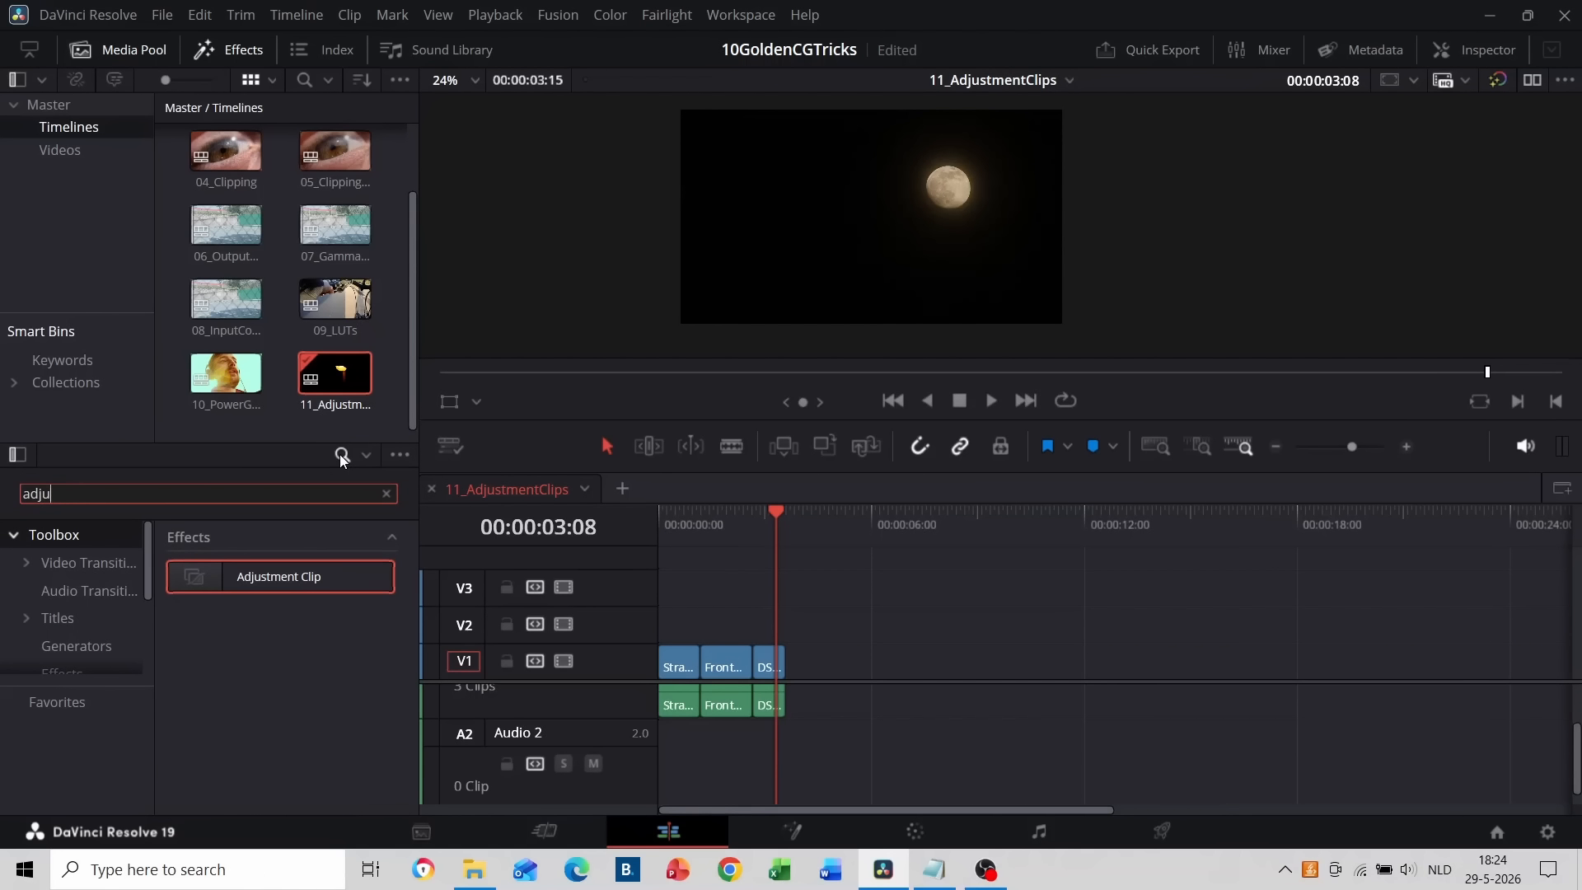
{"action": "left_click_drag", "start_coordinate": [304, 576], "coordinate": [676, 631]}
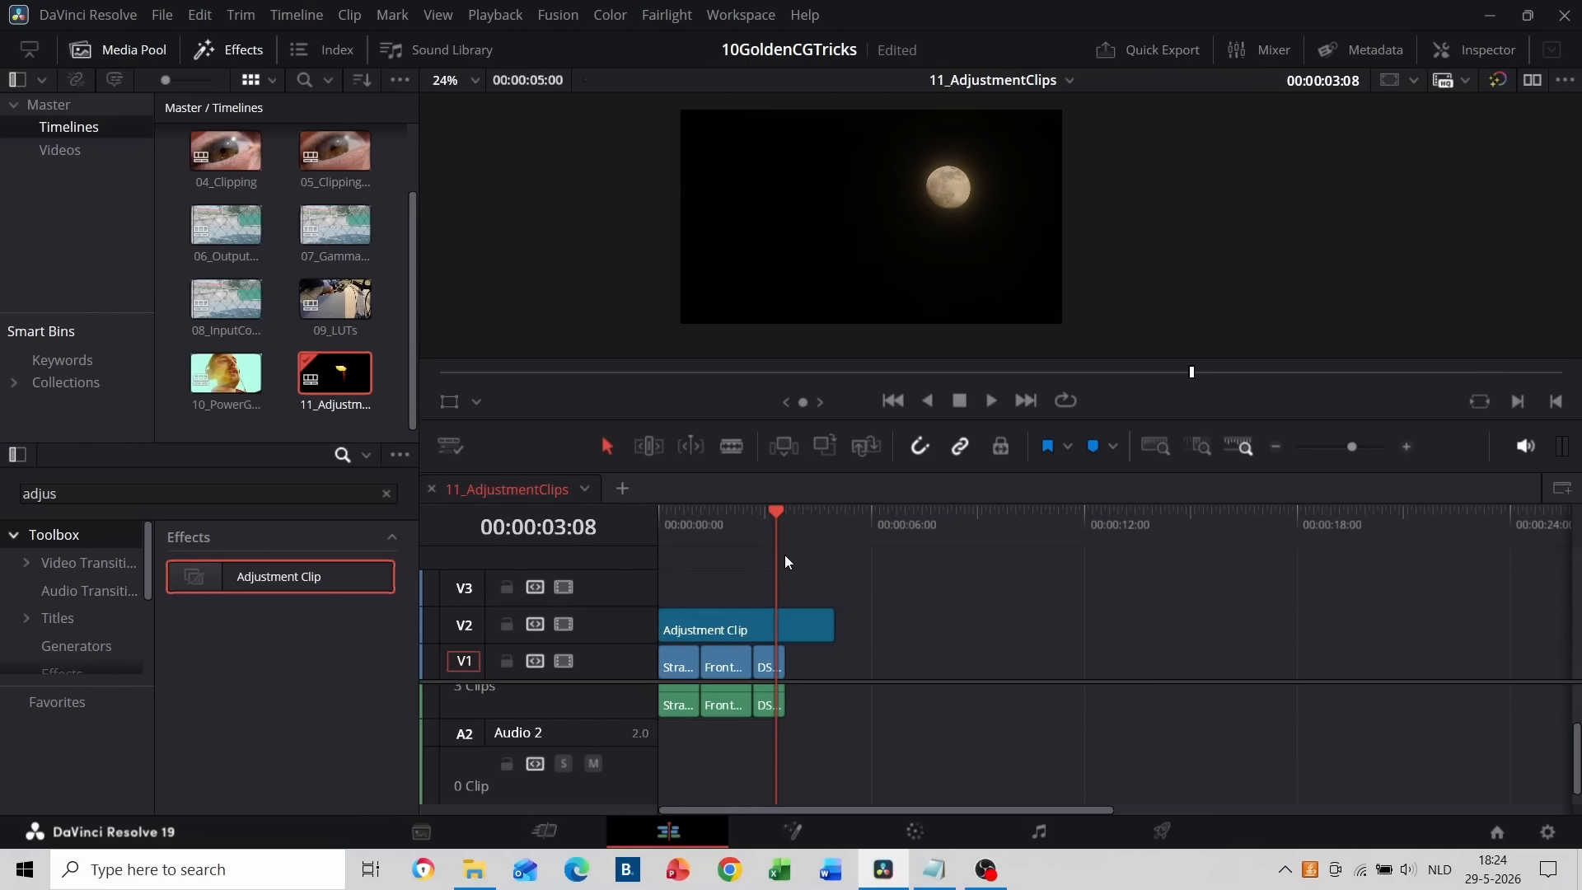
{"action": "left_click", "coordinate": [788, 522]}
{"action": "left_click", "coordinate": [750, 624]}
{"action": "left_click", "coordinate": [725, 527]}
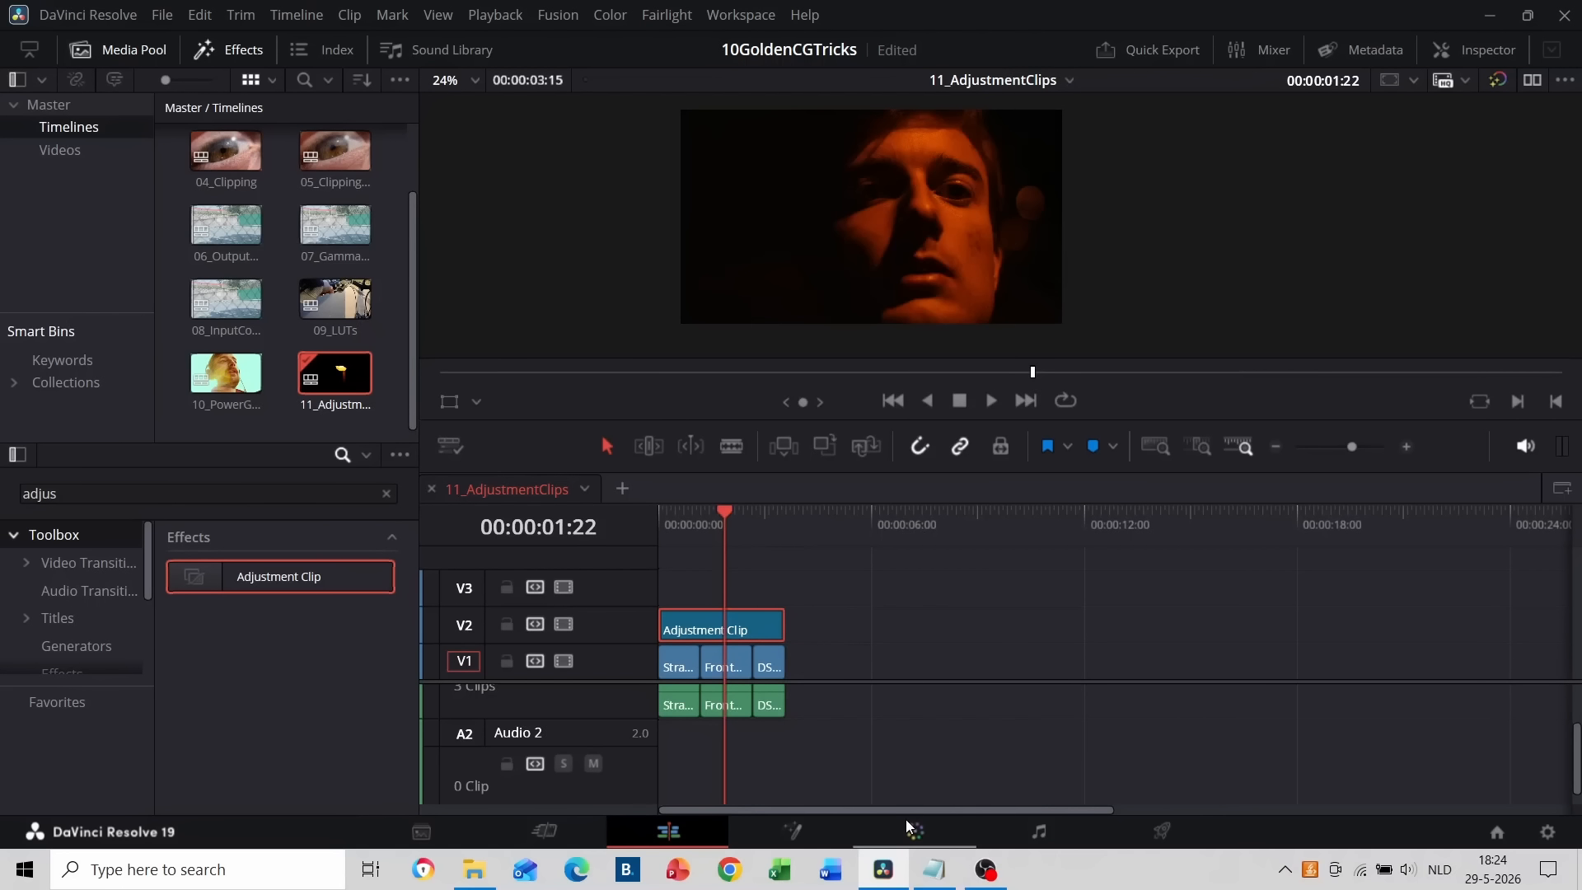
Select the adjustment clip on the color page and reduce its saturation to 0 in the primaries color wheels.
{"action": "left_click", "coordinate": [906, 823]}
{"action": "left_click", "coordinate": [364, 53]}
{"action": "left_click", "coordinate": [364, 53]}
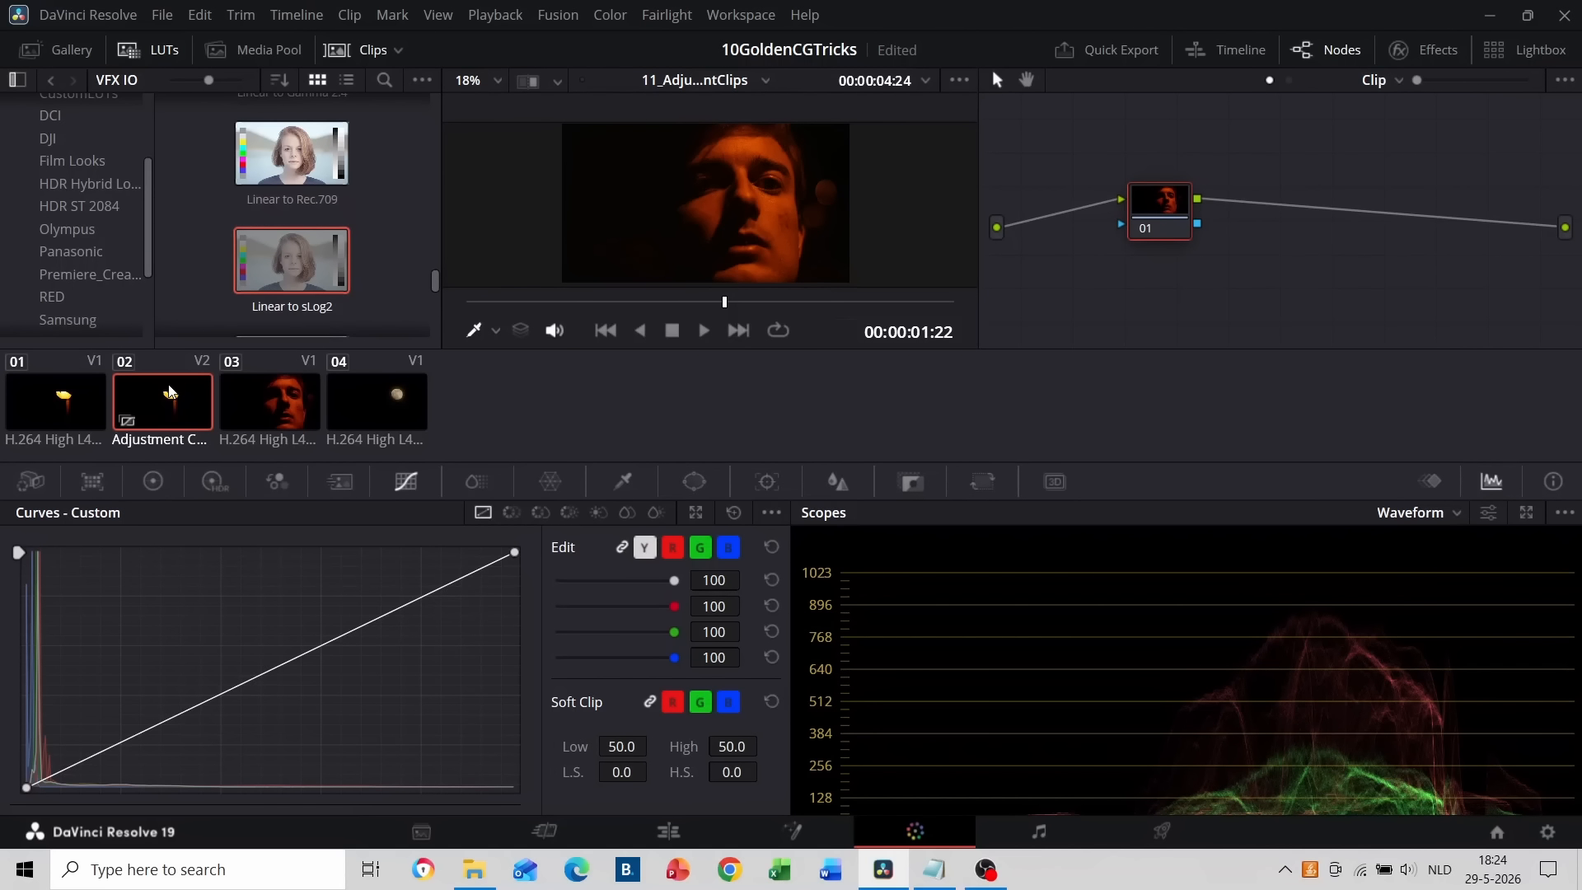
{"action": "left_click", "coordinate": [154, 482]}
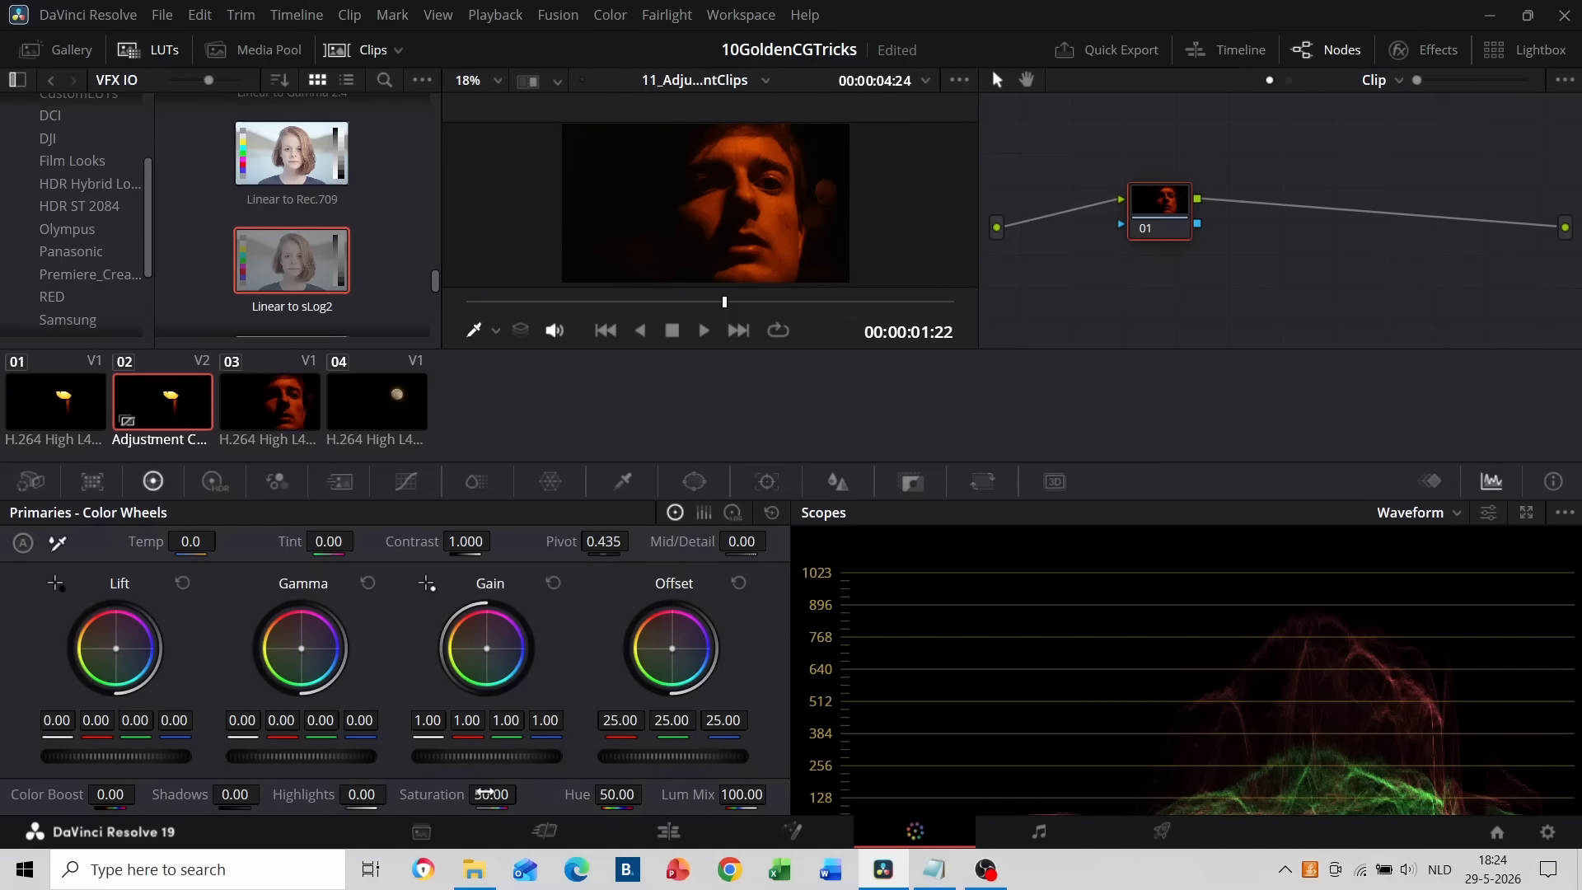
{"action": "left_click_drag", "start_coordinate": [485, 792], "coordinate": [279, 792]}
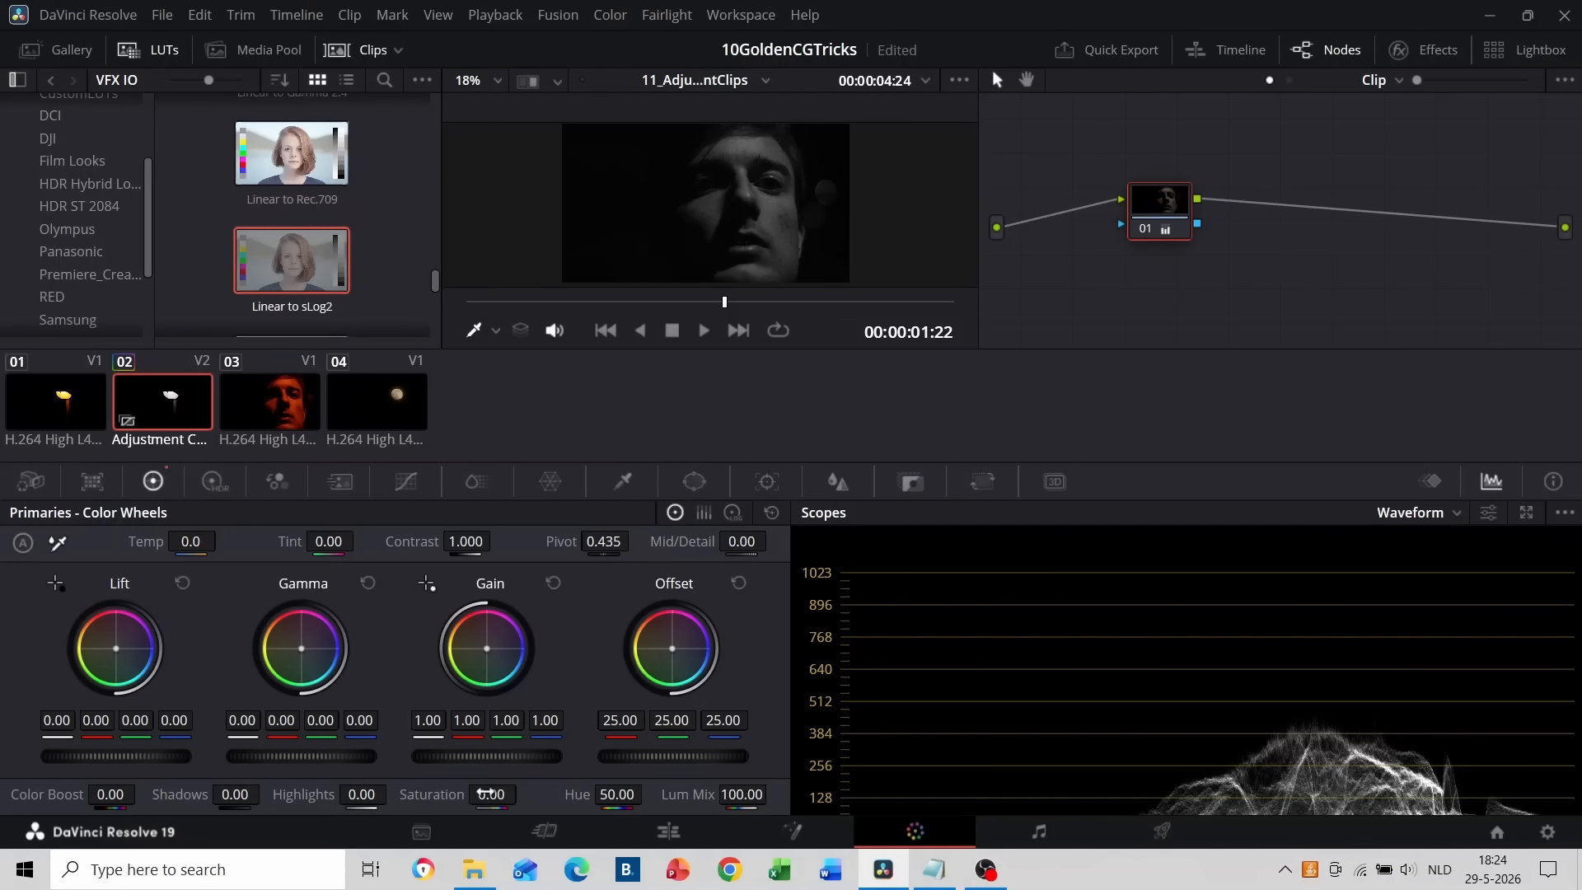
Preview the adjustment clip's effect on each of the three clips, on the color page and along the edit timeline.
{"action": "left_click", "coordinate": [58, 409]}
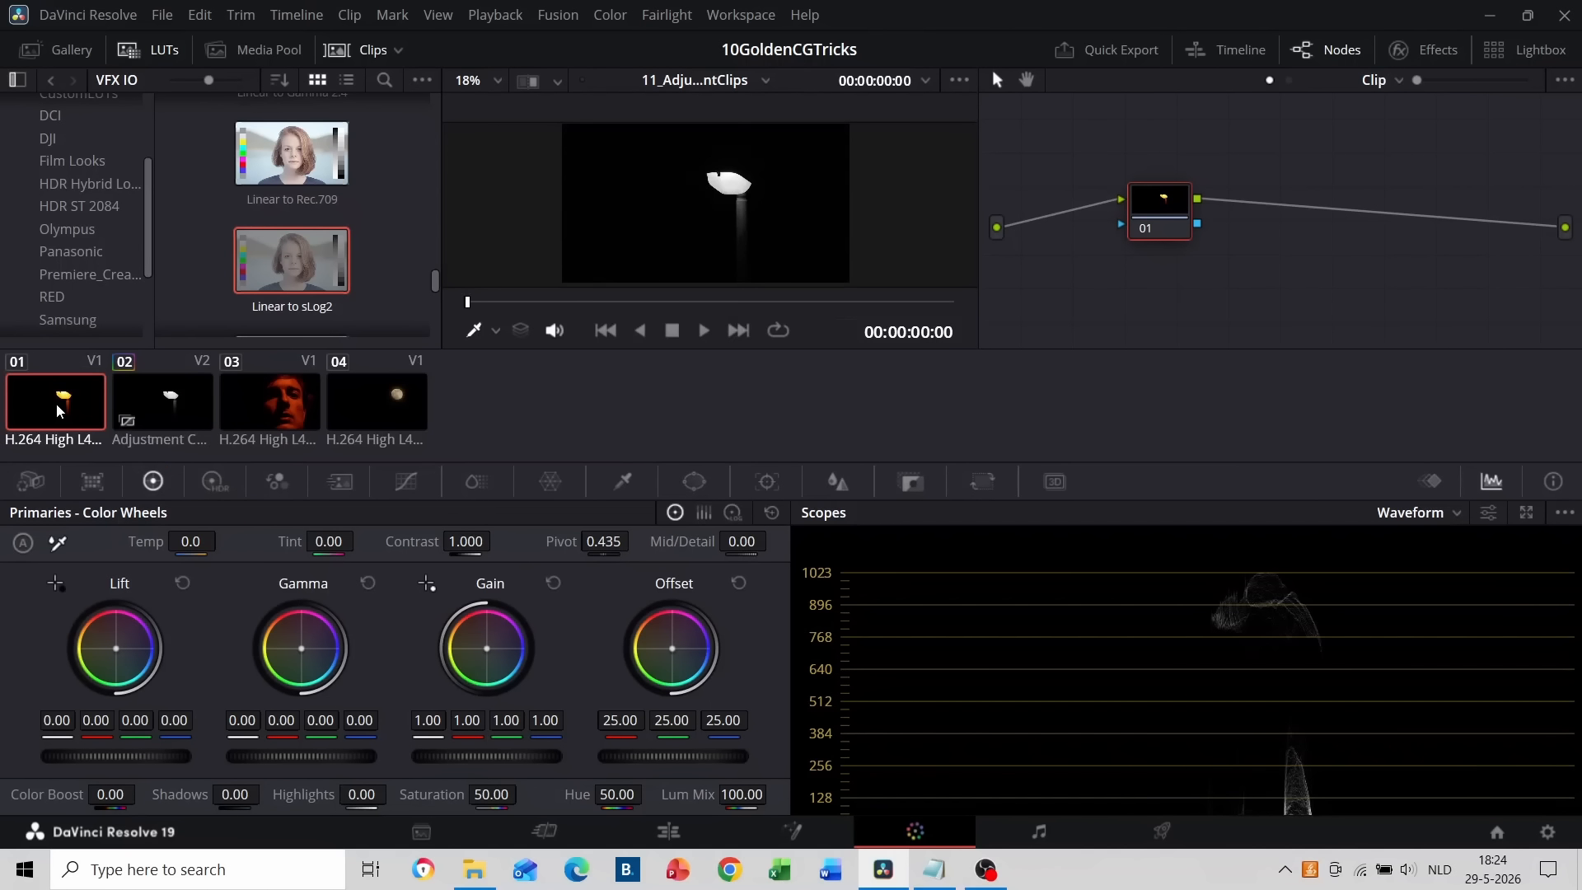
{"action": "left_click", "coordinate": [269, 402]}
{"action": "left_click", "coordinate": [382, 404]}
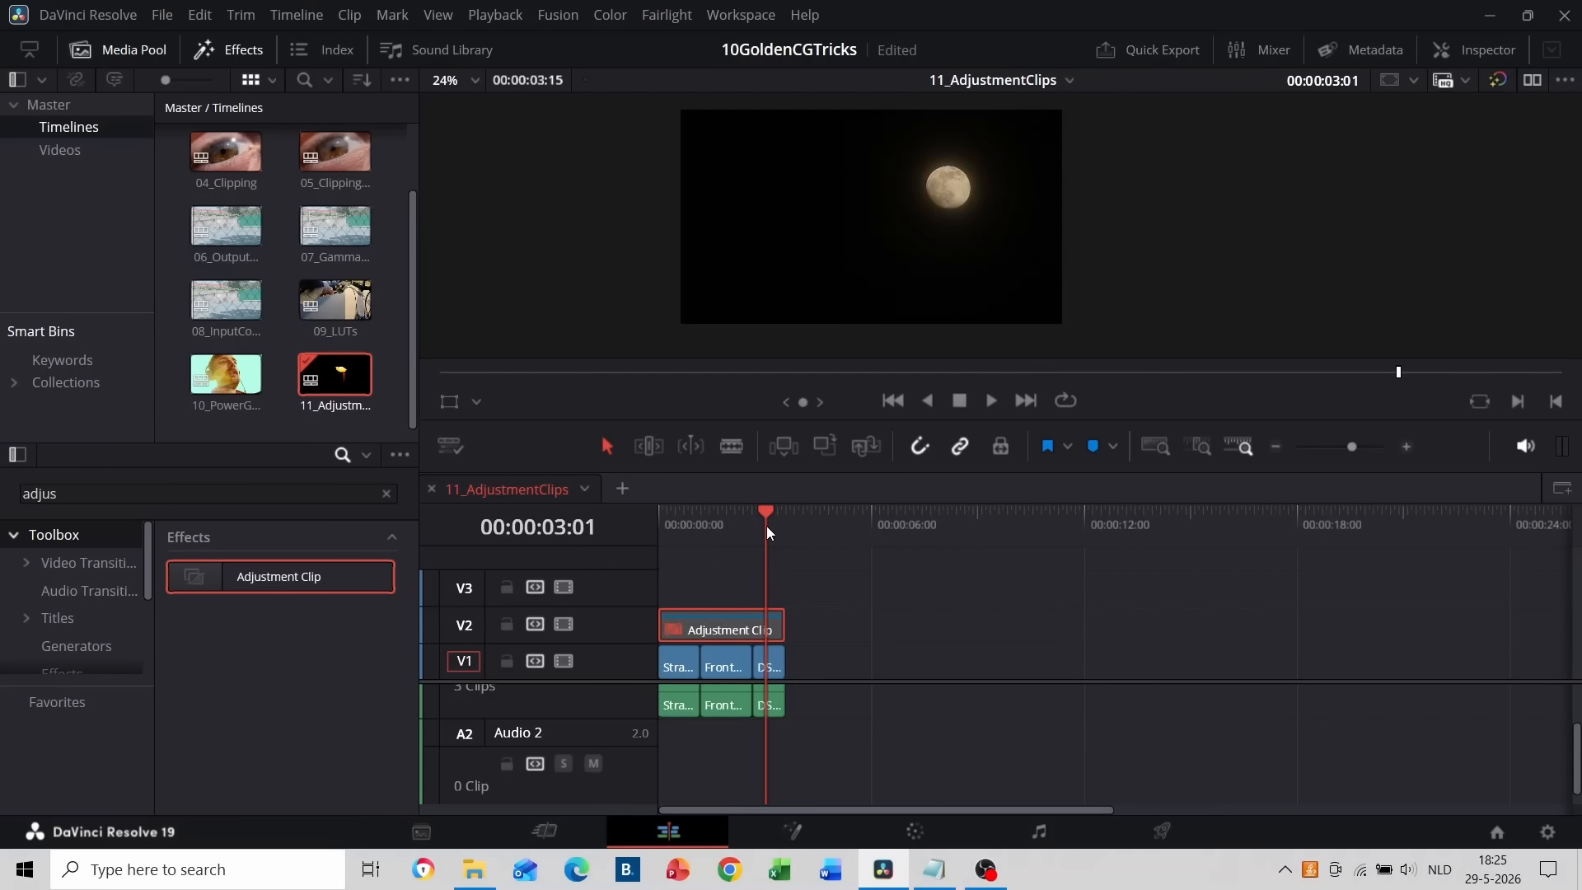
{"action": "left_click", "coordinate": [726, 525]}
{"action": "left_click", "coordinate": [679, 524]}
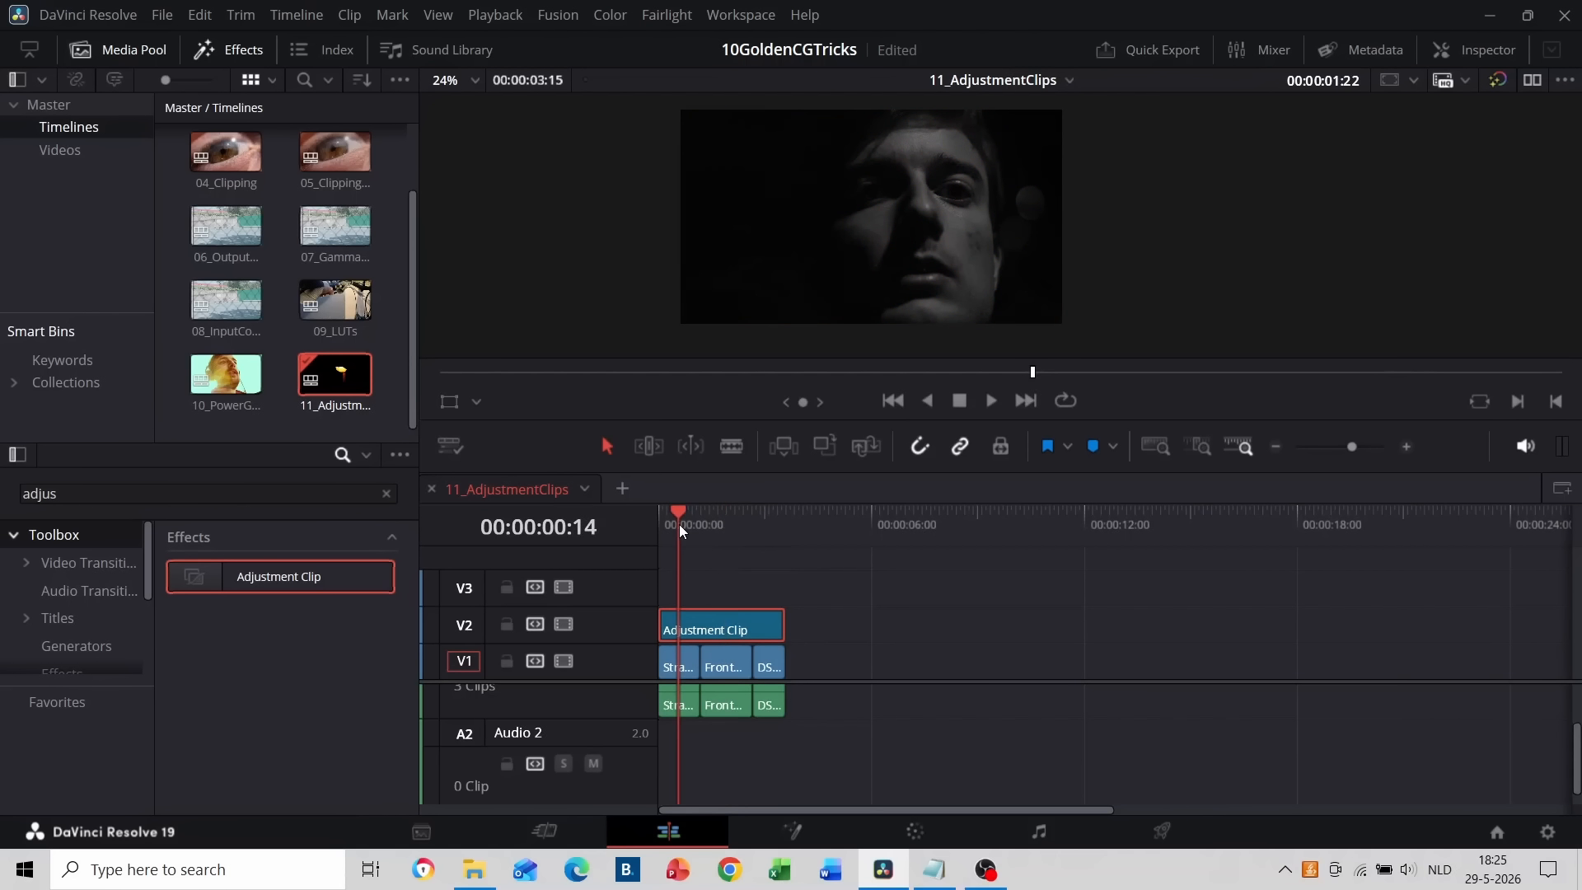
{"action": "right_click", "coordinate": [699, 627]}
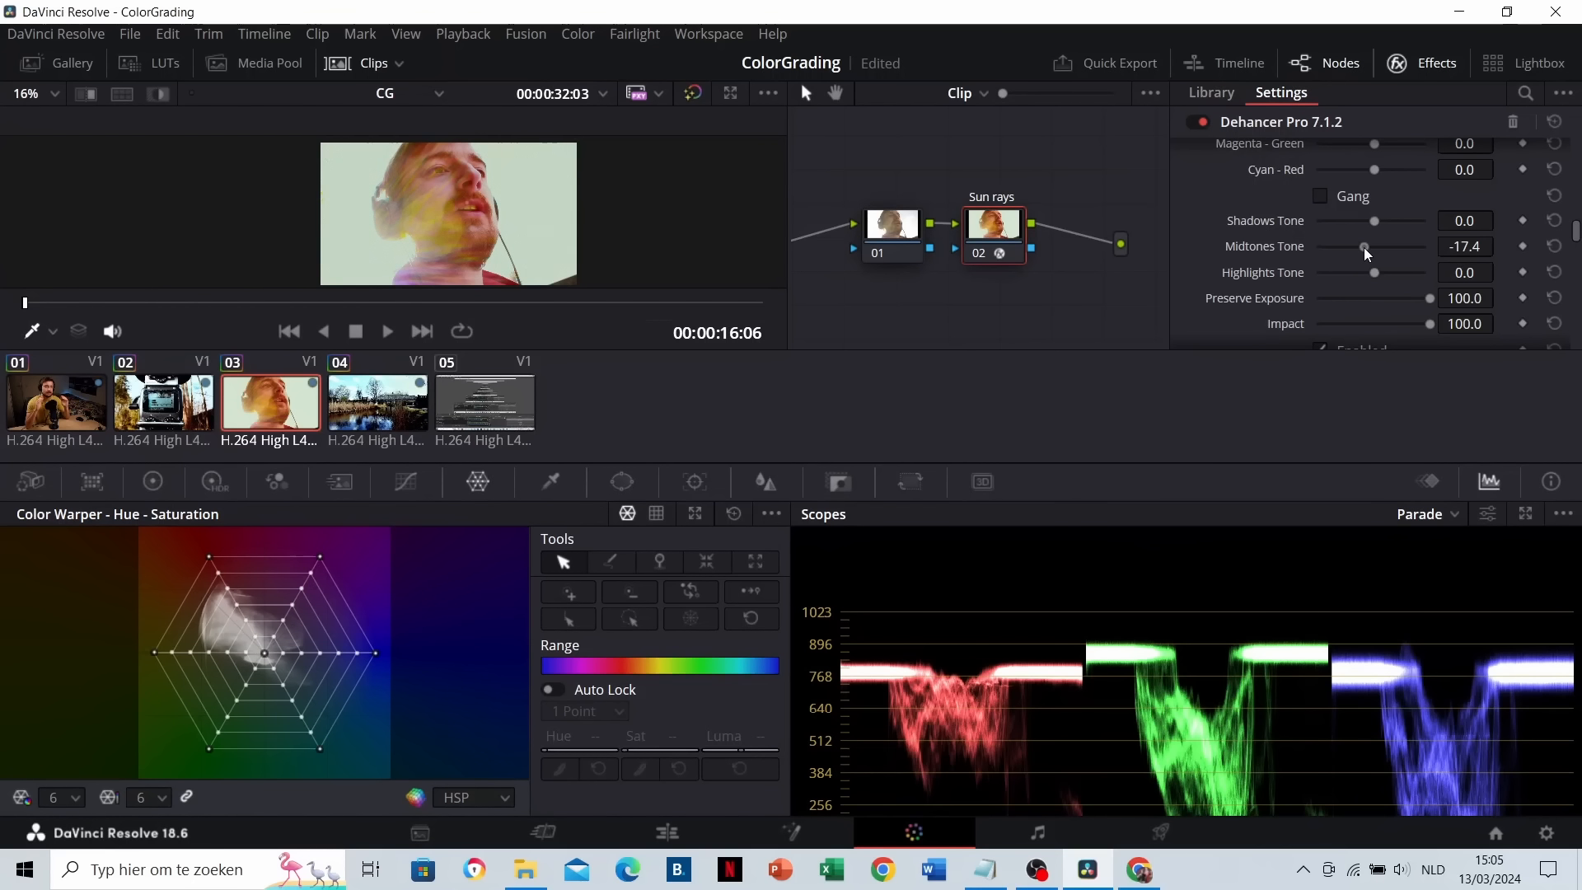
Adjust Dehancer's midtones tone on the Sun rays grade, reduce the film grain amount and toggle film grain off.
{"action": "mouse_move", "coordinate": [1363, 248]}
{"action": "left_mouse_down"}
{"action": "mouse_move", "coordinate": [1415, 249]}
{"action": "mouse_move", "coordinate": [1352, 254]}
{"action": "mouse_move", "coordinate": [1394, 247]}
{"action": "mouse_move", "coordinate": [1405, 273]}
{"action": "mouse_move", "coordinate": [1340, 273]}
{"action": "mouse_move", "coordinate": [1361, 277]}
{"action": "left_mouse_up"}
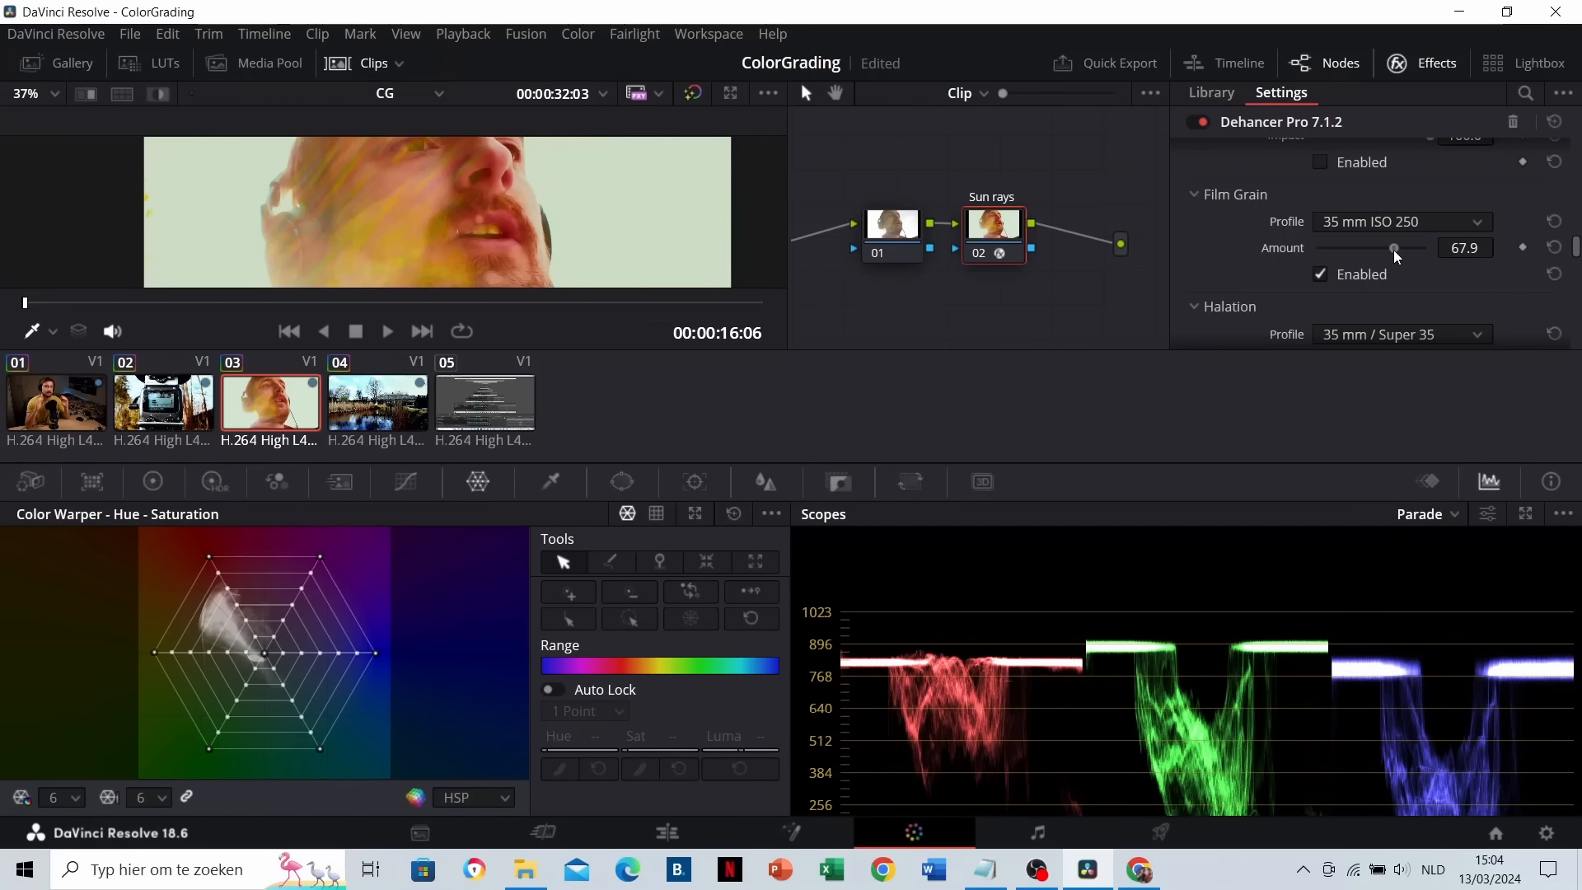
{"action": "left_click_drag", "start_coordinate": [1398, 248], "coordinate": [1385, 248]}
{"action": "left_click", "coordinate": [1320, 275]}
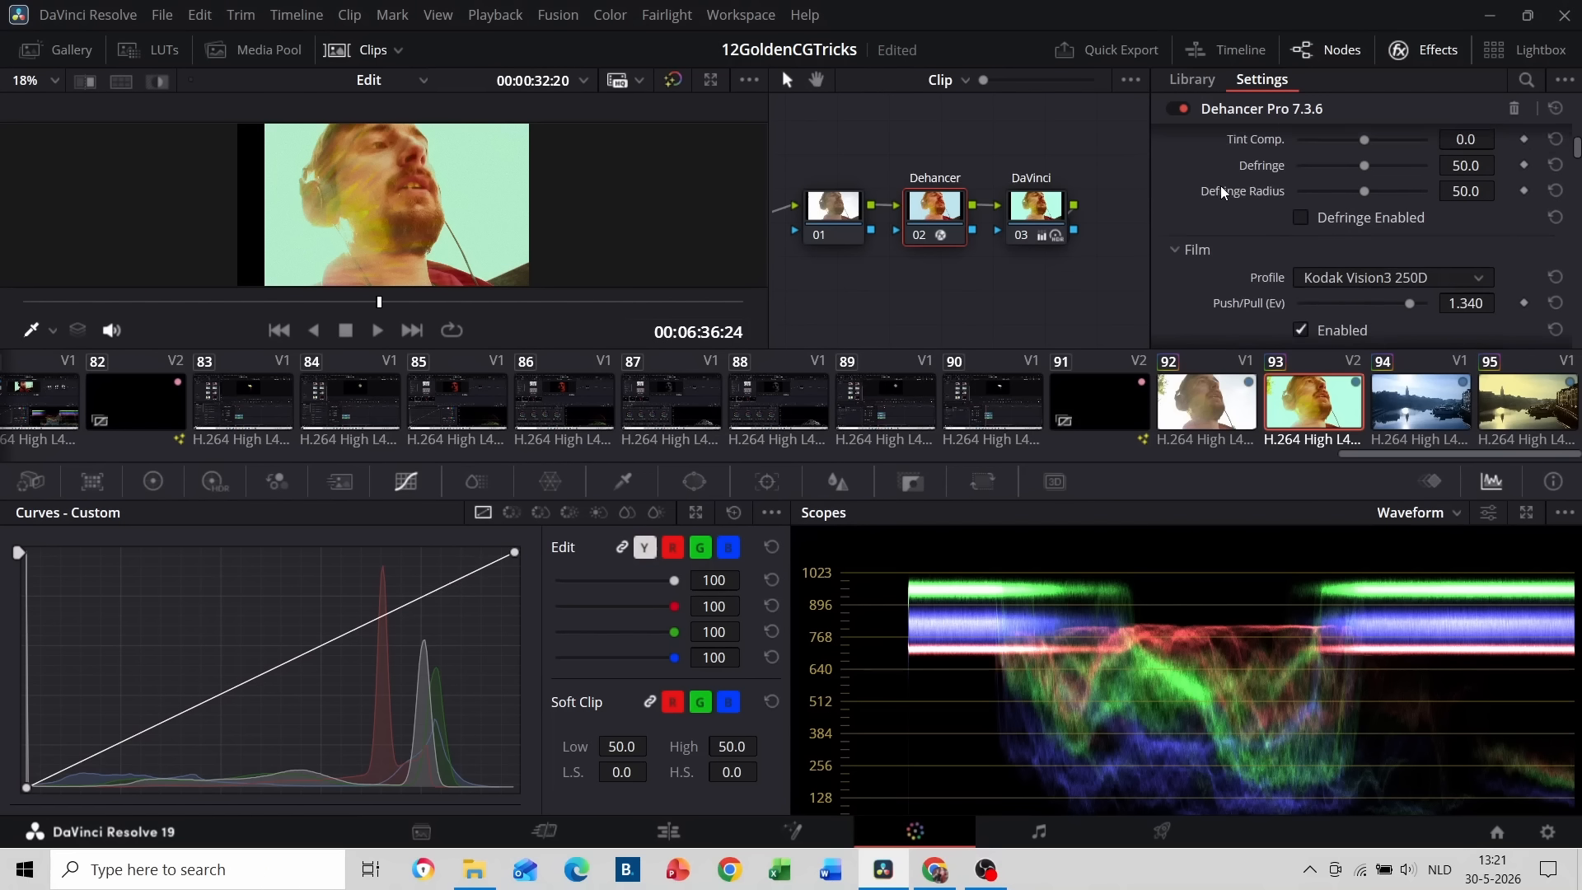
Examine the Dehancer Pro settings on clip 93's Dehancer node, from the film profile to the LUT generator and quality options.
{"action": "scroll", "coordinate": [1222, 193], "scroll_direction": "down", "scroll_amount": 15}
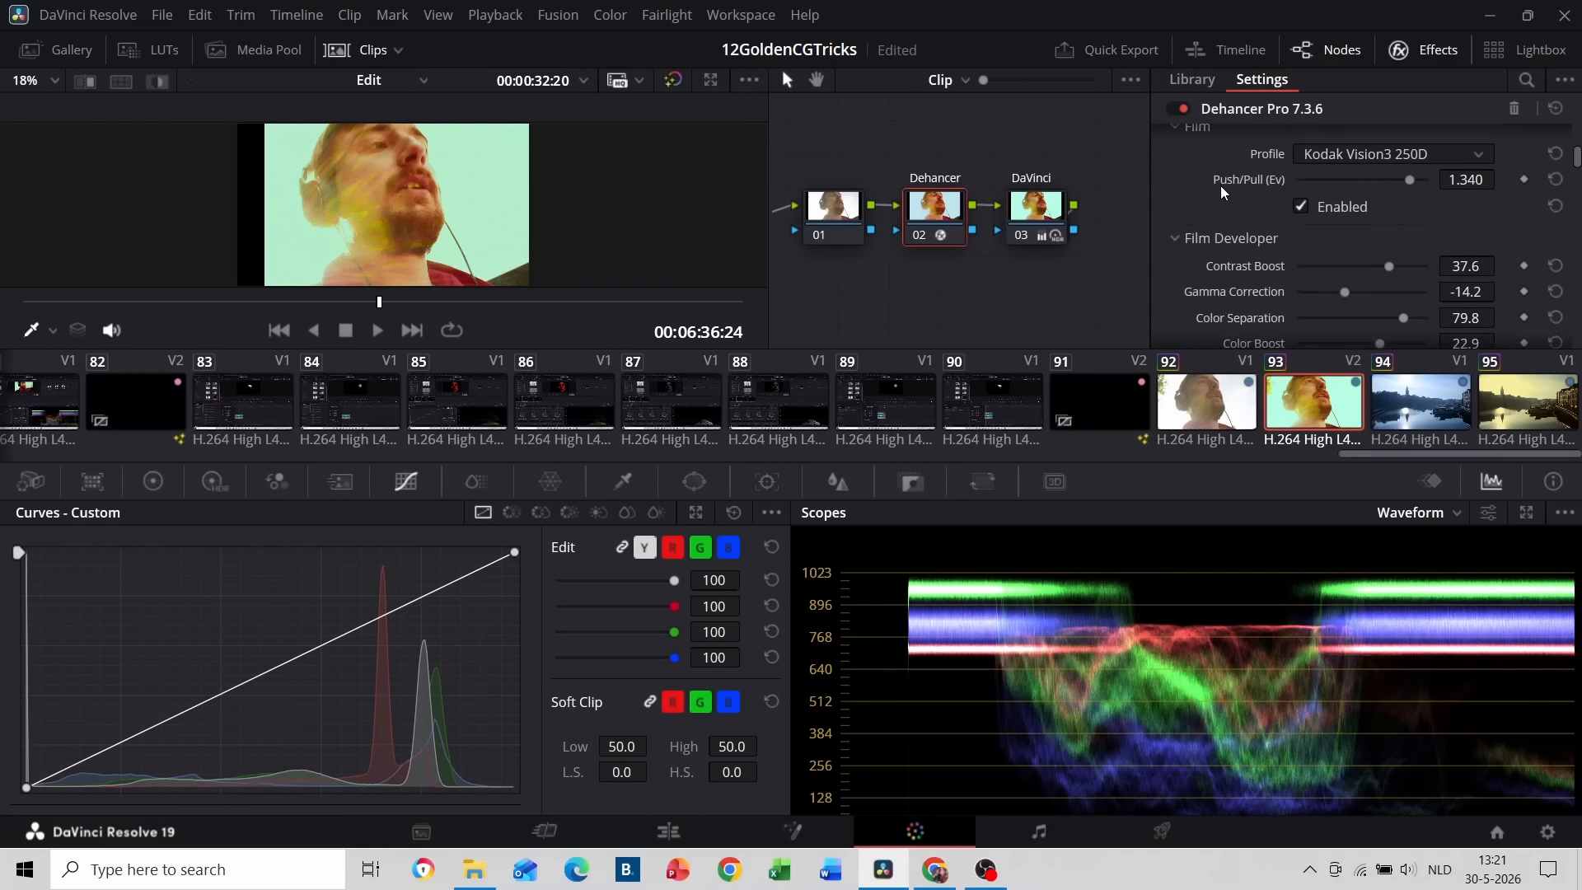
{"action": "scroll", "coordinate": [1222, 193], "scroll_direction": "down", "scroll_amount": 12}
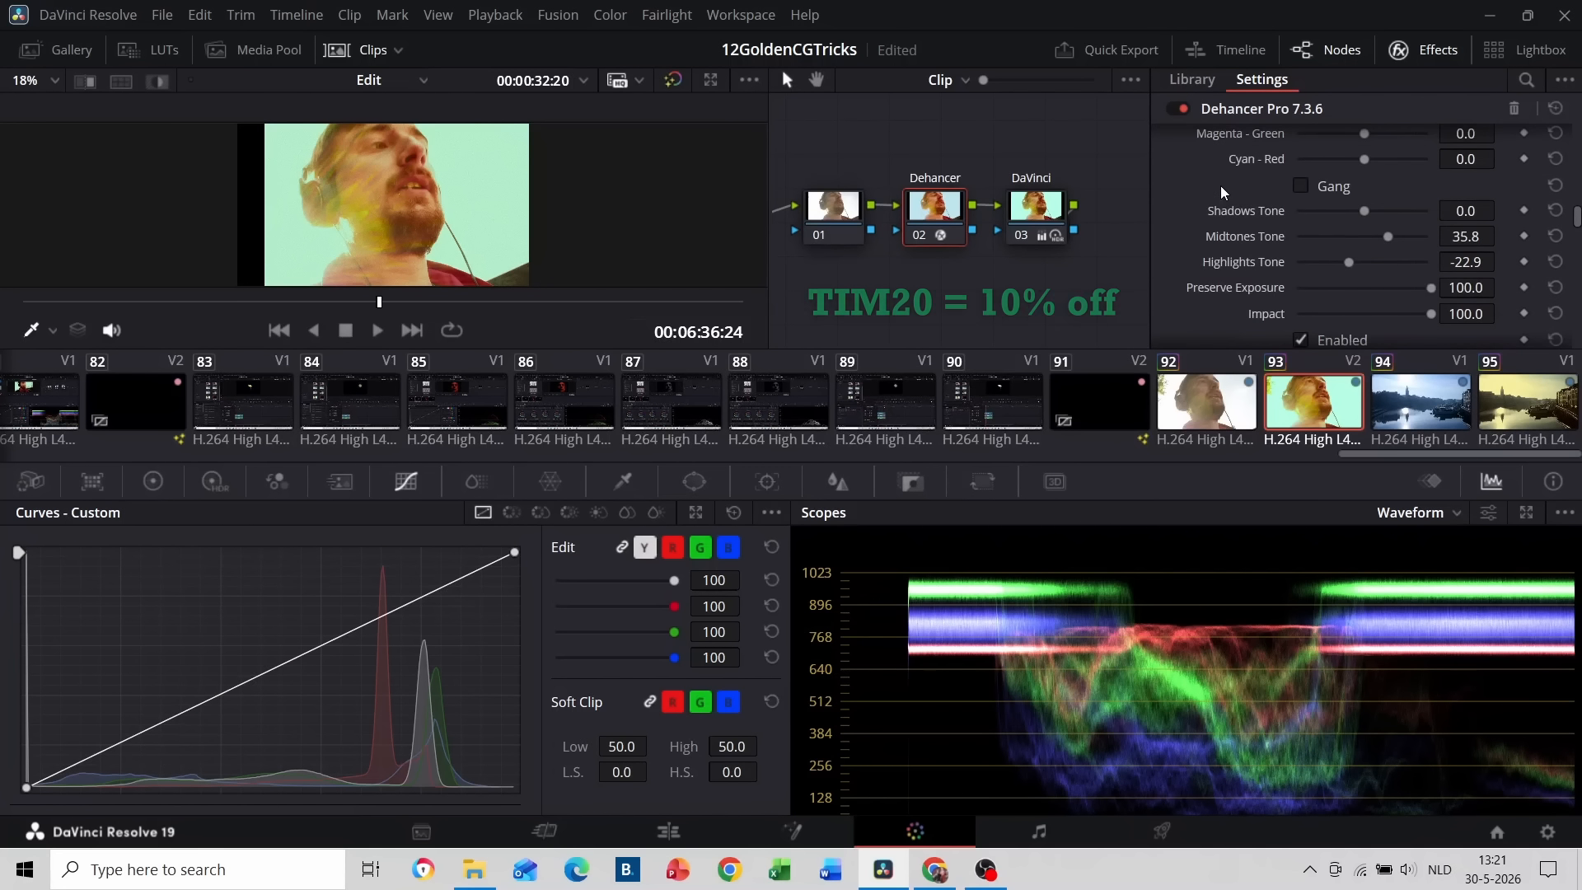
{"action": "scroll", "coordinate": [1223, 193], "scroll_direction": "down", "scroll_amount": 15}
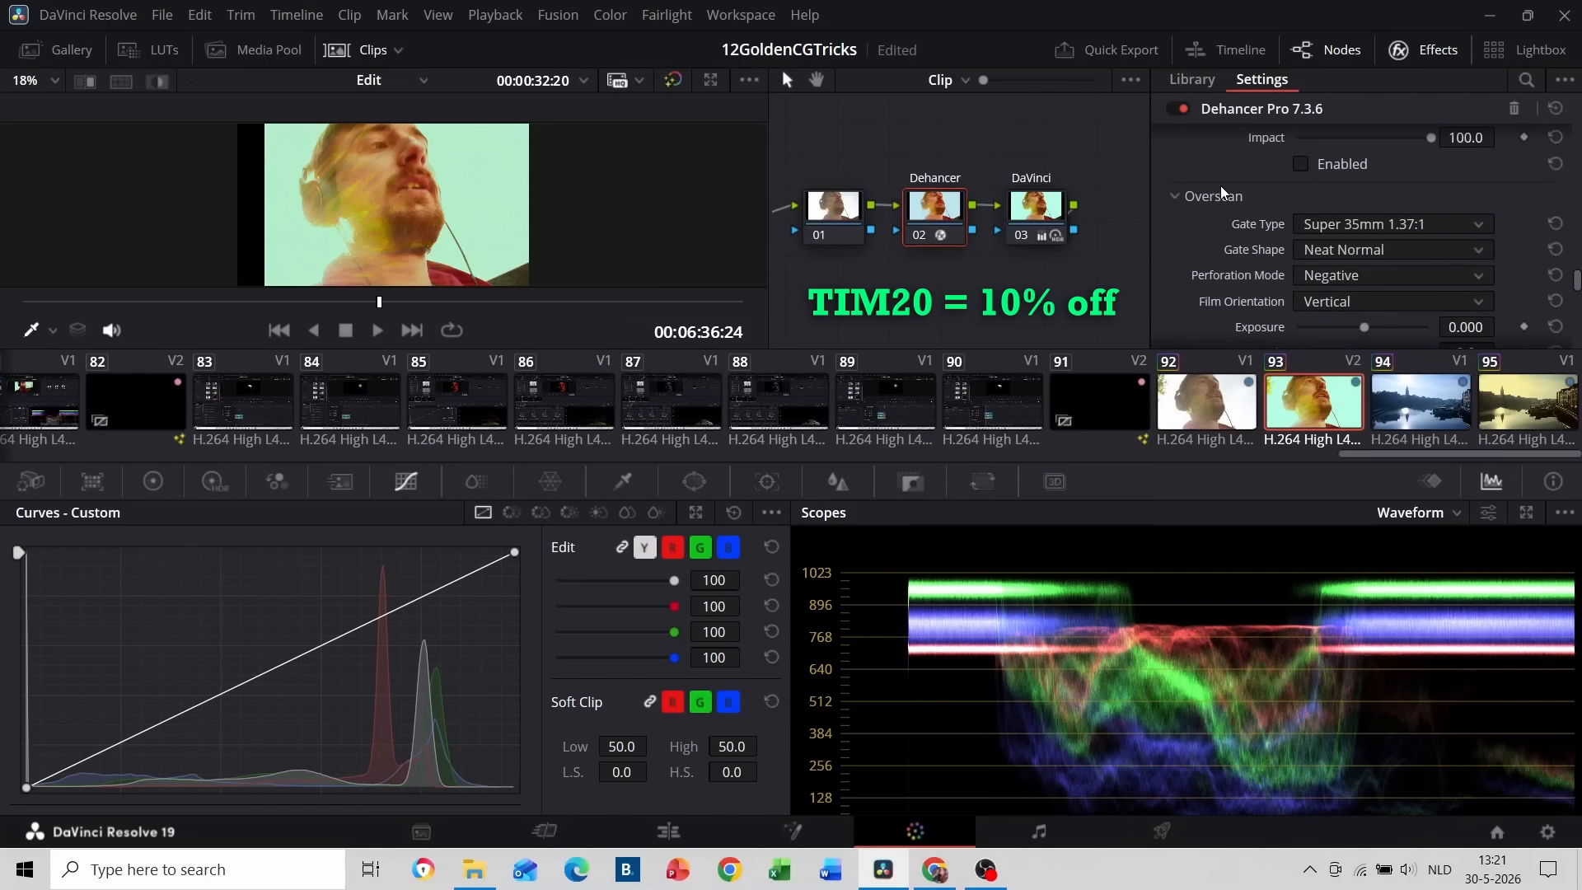
{"action": "scroll", "coordinate": [1222, 192], "scroll_direction": "down", "scroll_amount": 5}
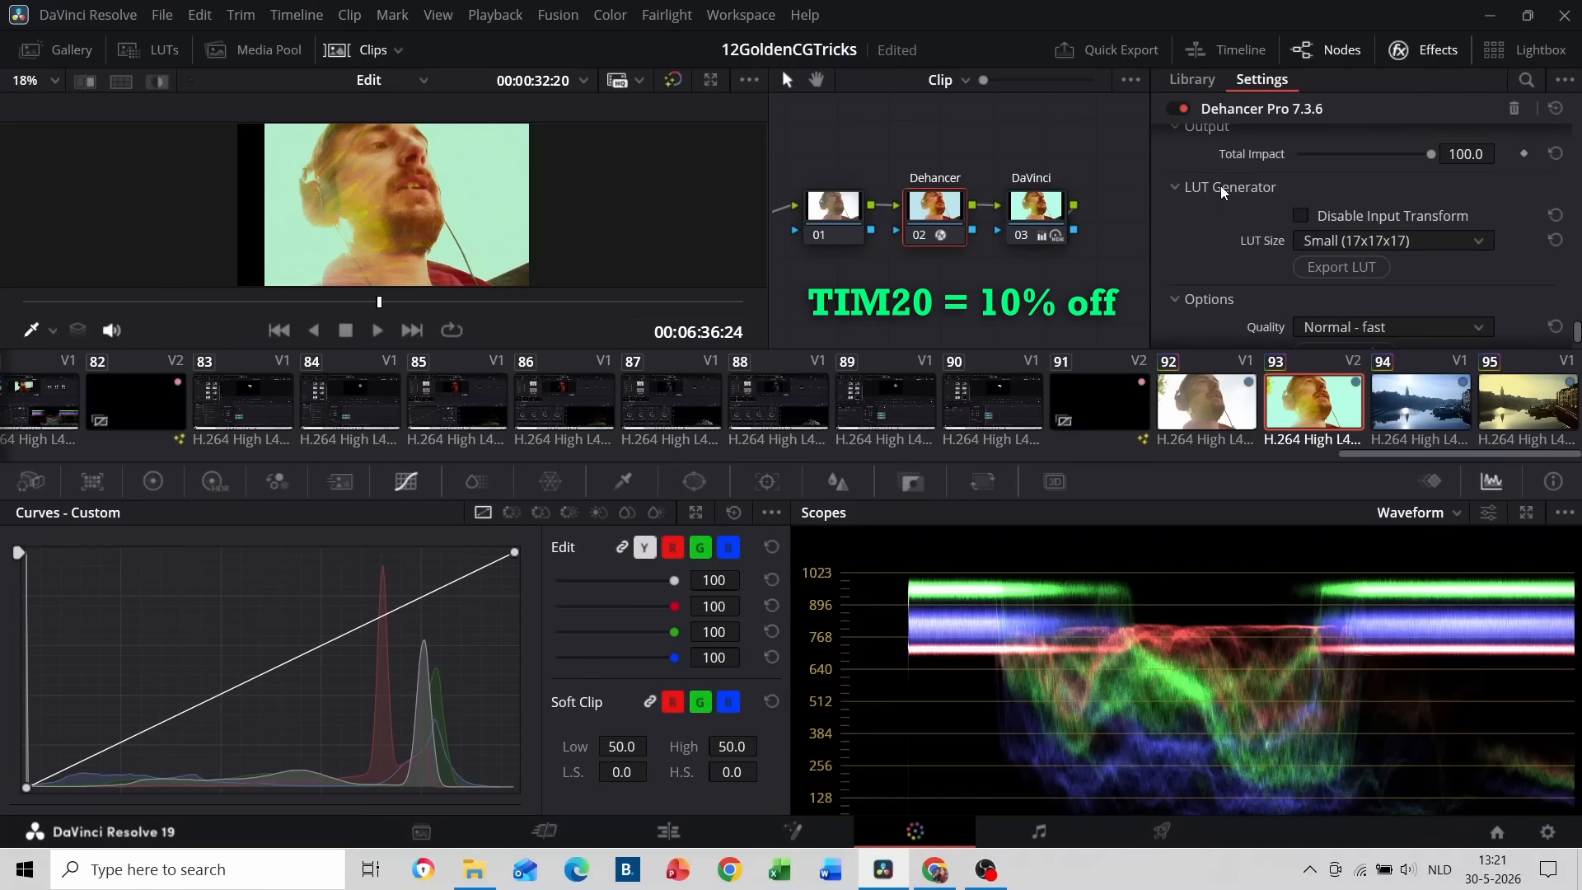